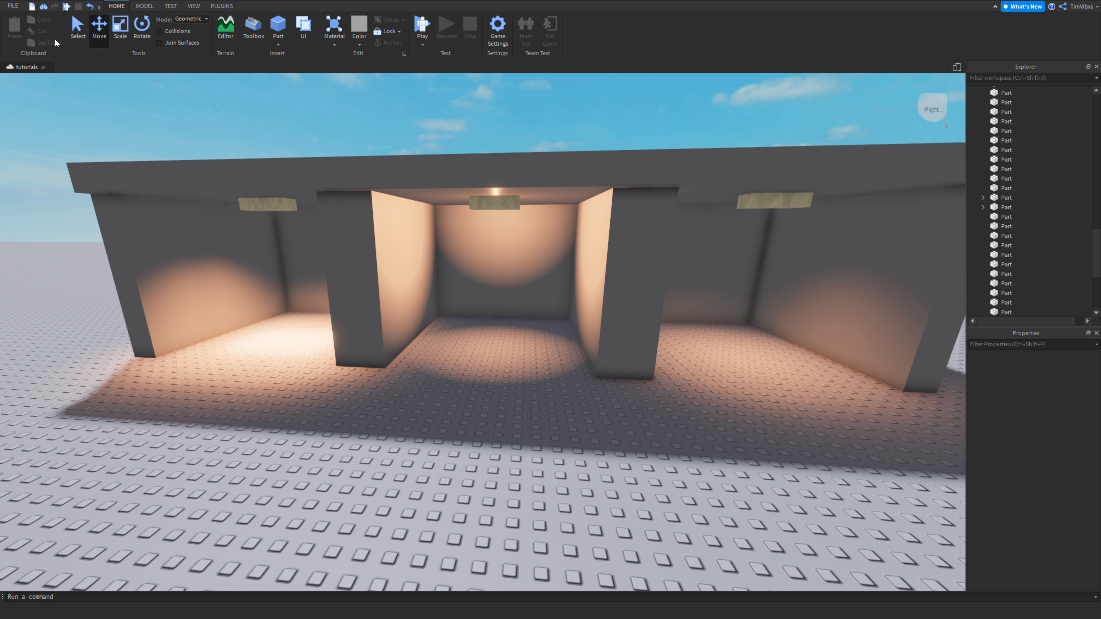
Review the Physics and Rendering categories of the studio settings, including the editor quality level, and close them
{"action": "left_click", "coordinate": [12, 6]}
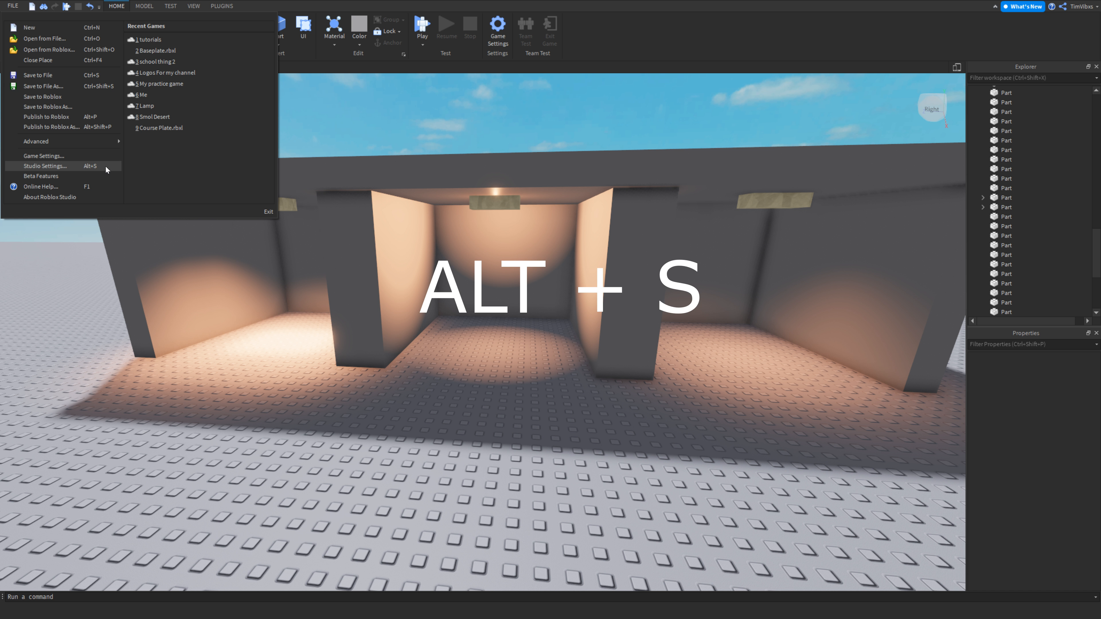
{"action": "left_click", "coordinate": [93, 167]}
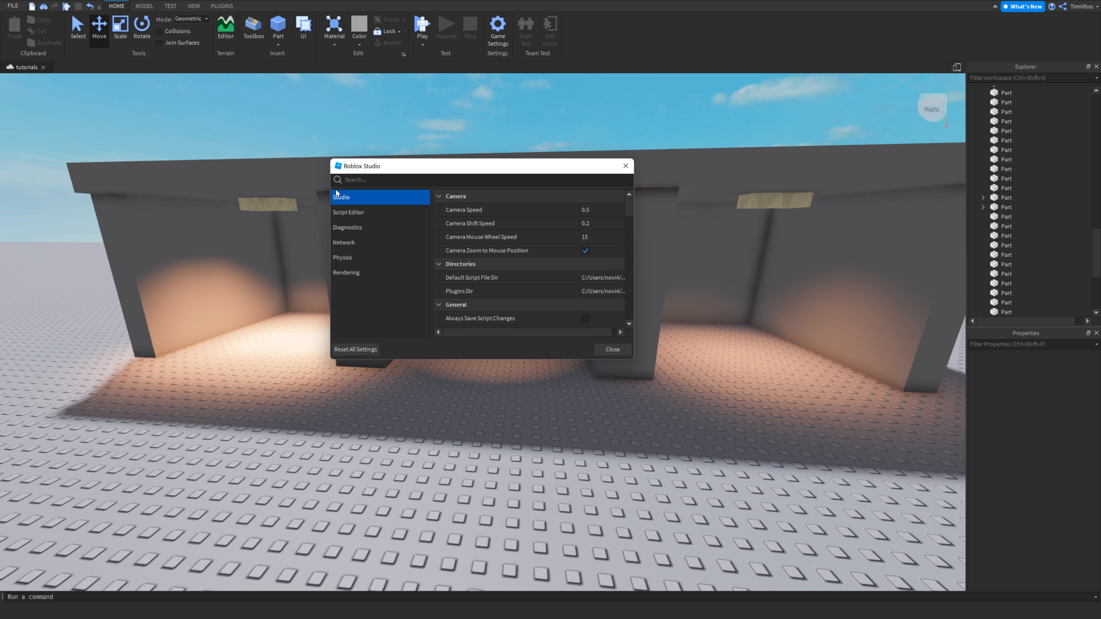
{"action": "left_click", "coordinate": [375, 257]}
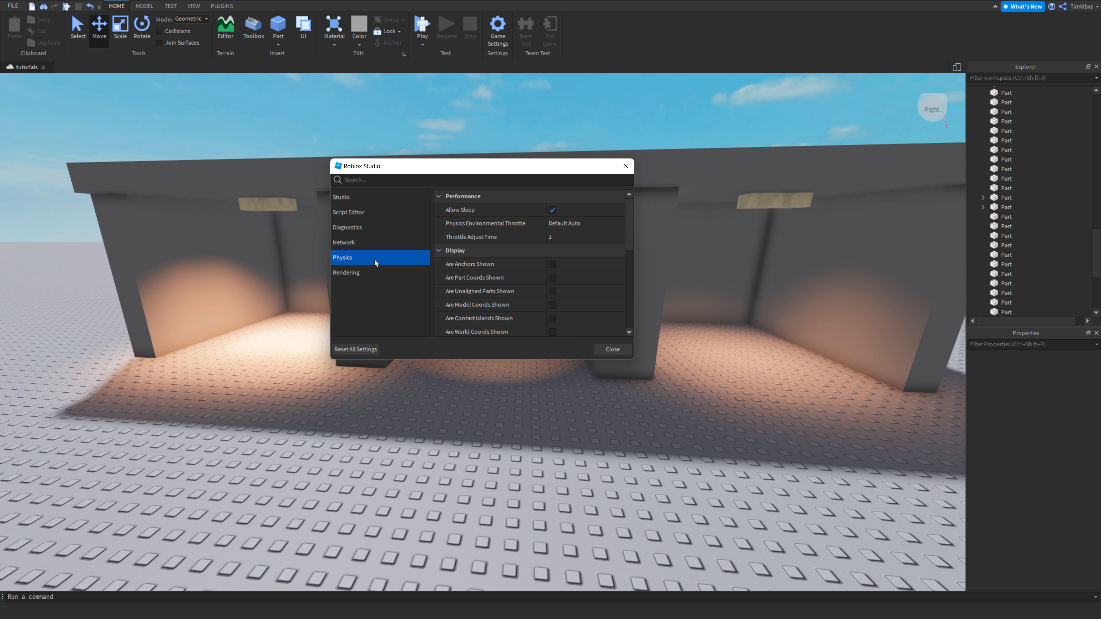
{"action": "left_click", "coordinate": [372, 272]}
{"action": "scroll", "coordinate": [438, 266], "scroll_direction": "up", "scroll_amount": 2}
{"action": "scroll", "coordinate": [477, 273], "scroll_direction": "up", "scroll_amount": 2}
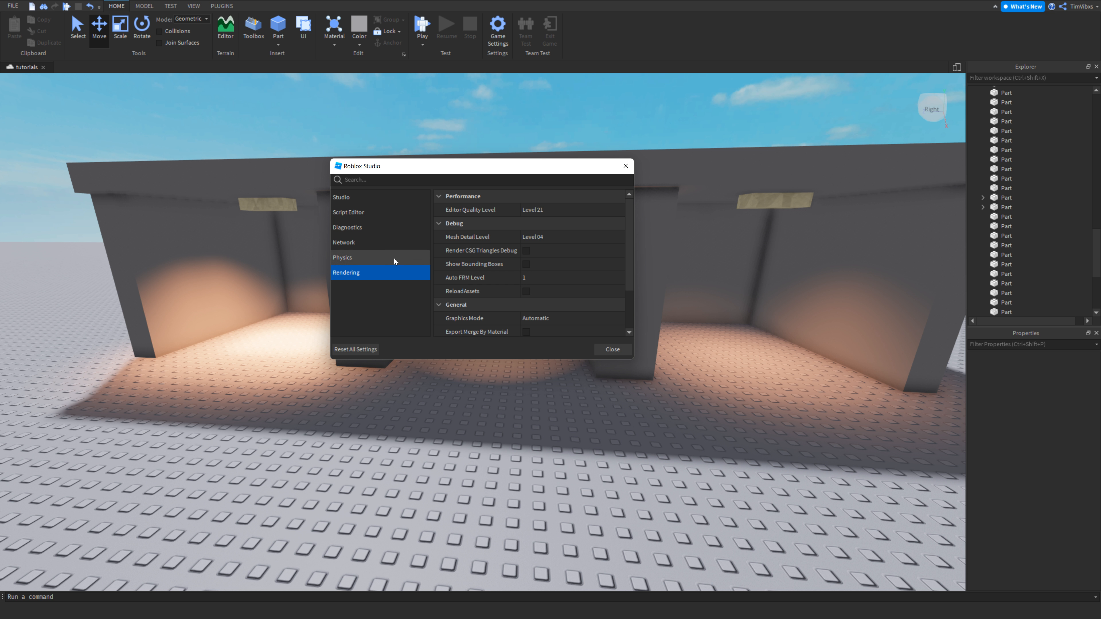
{"action": "left_click", "coordinate": [617, 351]}
Examine the lighting in the building's three rooms from outside and inside
{"action": "key", "text": "s"}
{"action": "right_click_drag", "start_coordinate": [562, 386], "coordinate": [563, 386]}
{"action": "key", "text": "w"}
{"action": "key", "text": "a"}
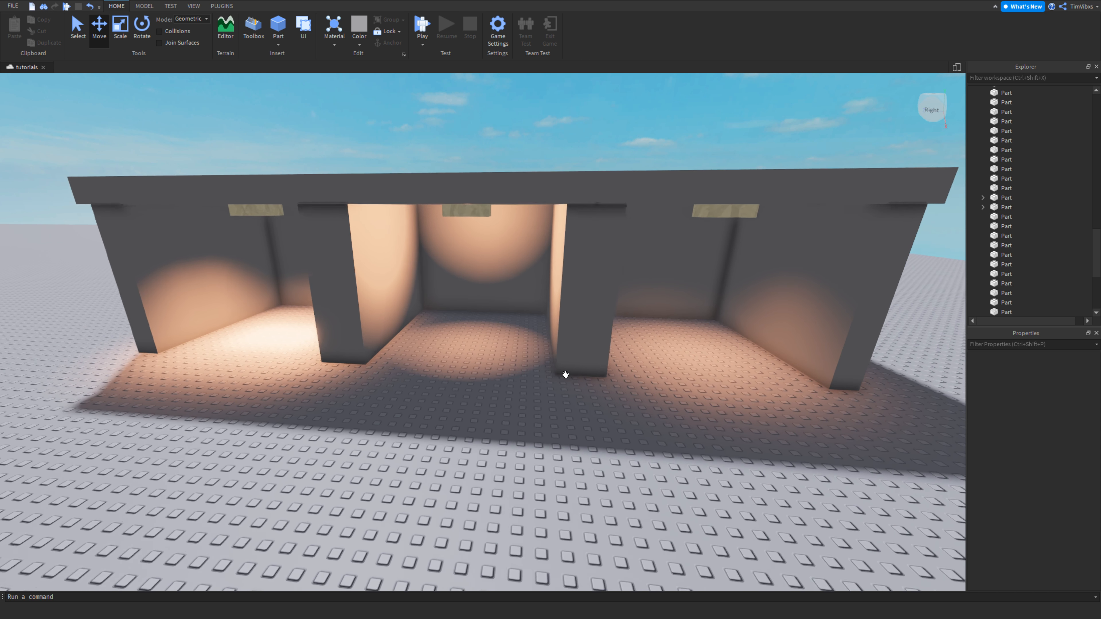
{"action": "key", "text": "d"}
{"action": "key", "text": "s"}
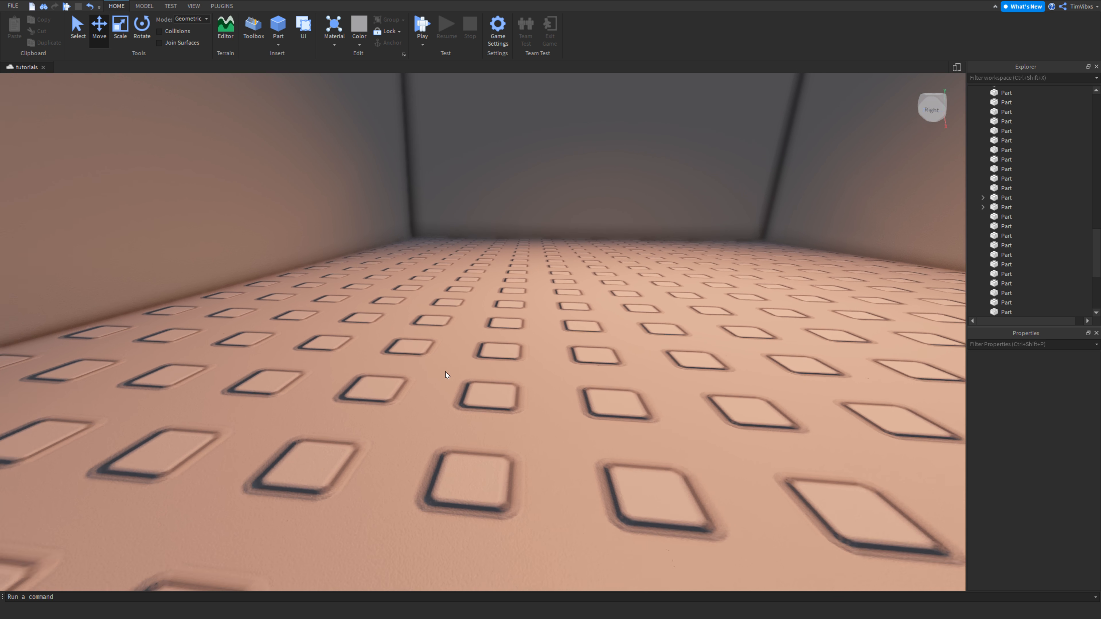
{"action": "key", "text": "s"}
{"action": "key", "text": "a"}
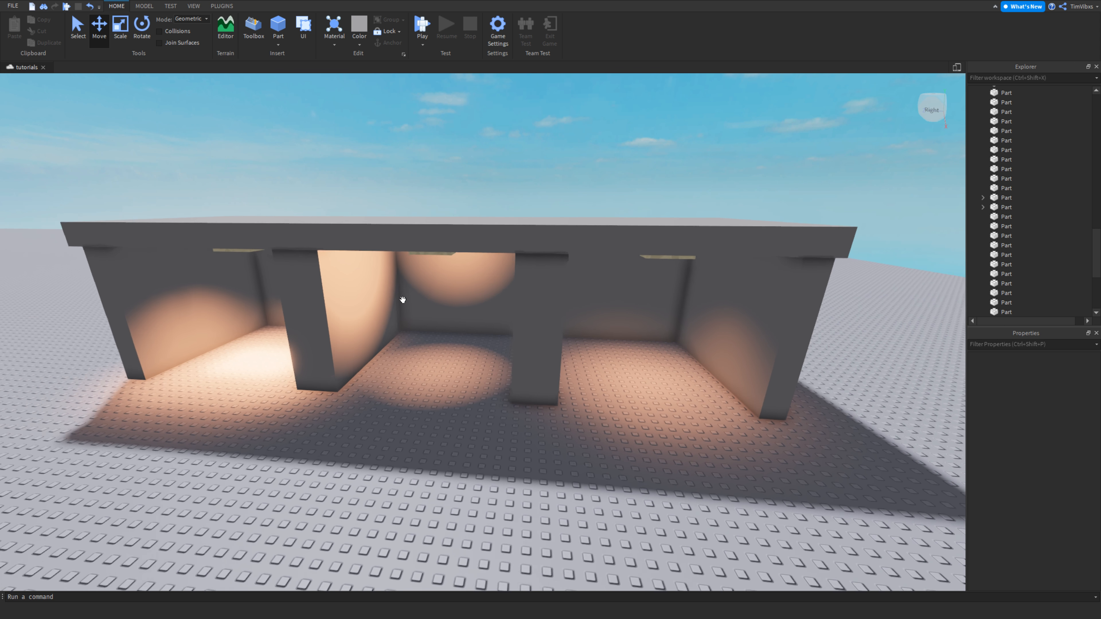
{"action": "right_click_drag", "start_coordinate": [374, 255], "coordinate": [391, 285]}
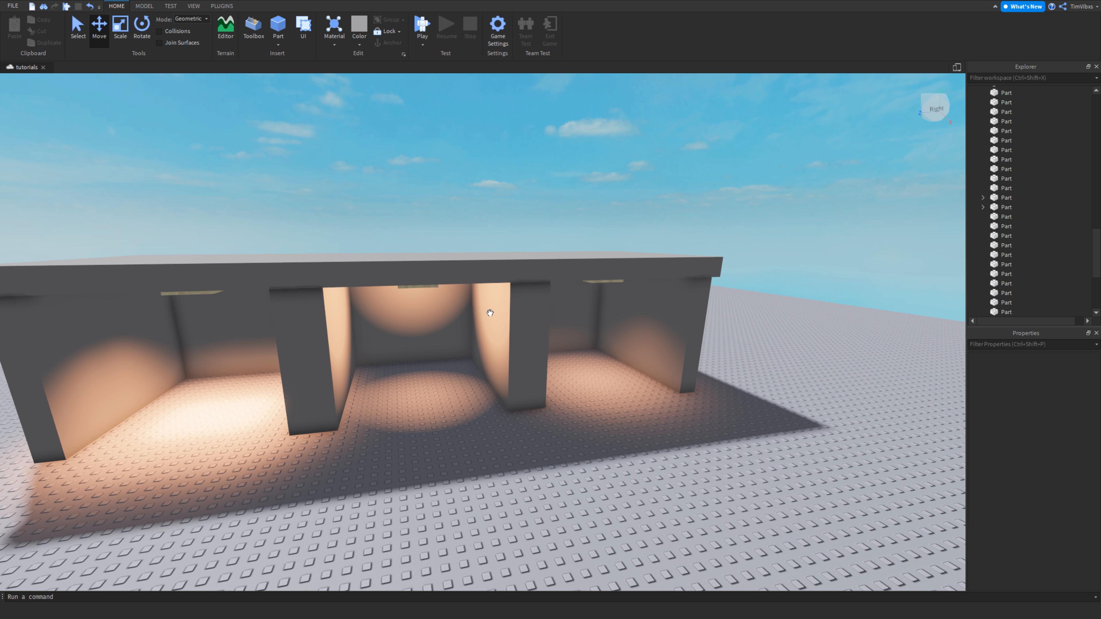
{"action": "scroll", "coordinate": [502, 311], "scroll_direction": "up", "scroll_amount": 3}
{"action": "scroll", "coordinate": [558, 302], "scroll_direction": "up", "scroll_amount": 4}
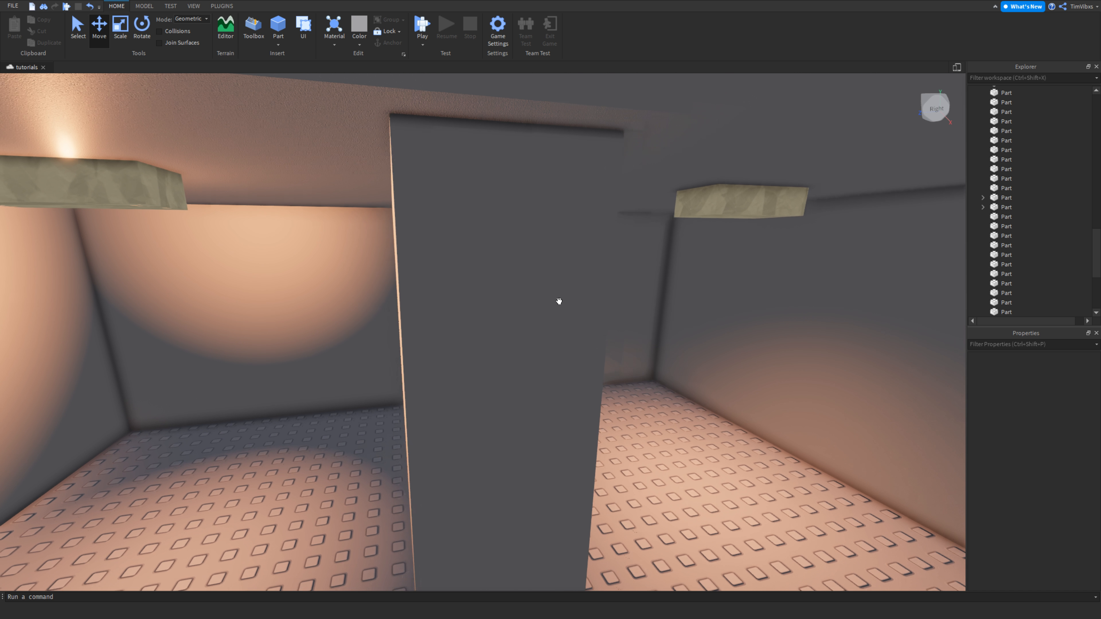
{"action": "key", "text": "d"}
{"action": "right_click_drag", "start_coordinate": [563, 298], "coordinate": [562, 299]}
{"action": "key", "text": "s"}
{"action": "key", "text": "a"}
{"action": "key", "text": "s"}
{"action": "key", "text": "a"}
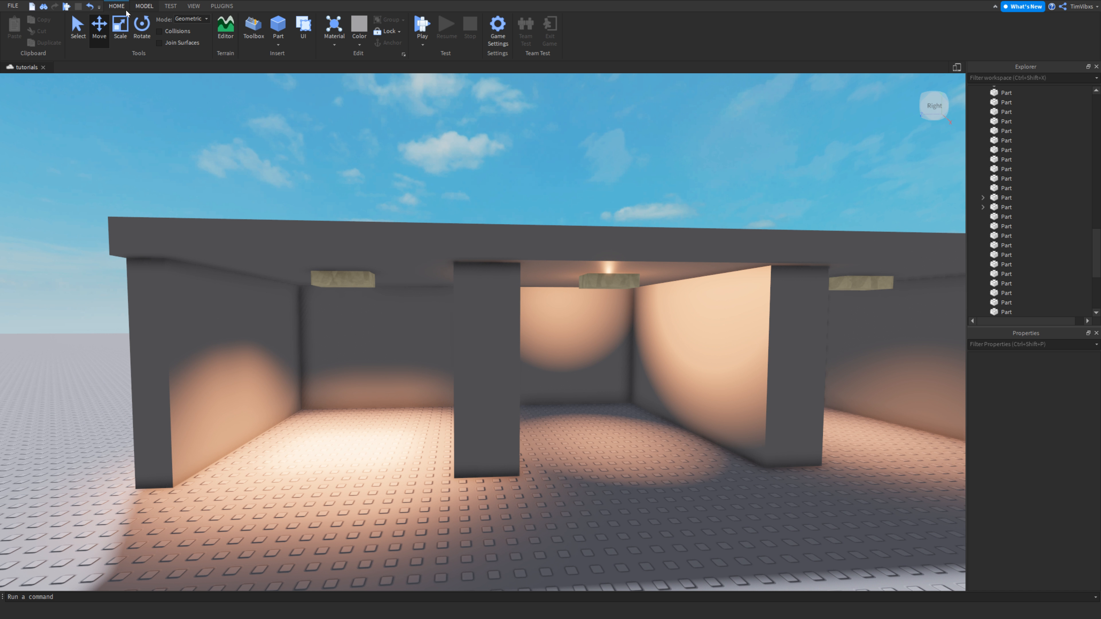
Insert a new block part on the empty baseplate and add a PointLight effect to it
{"action": "left_click", "coordinate": [143, 10]}
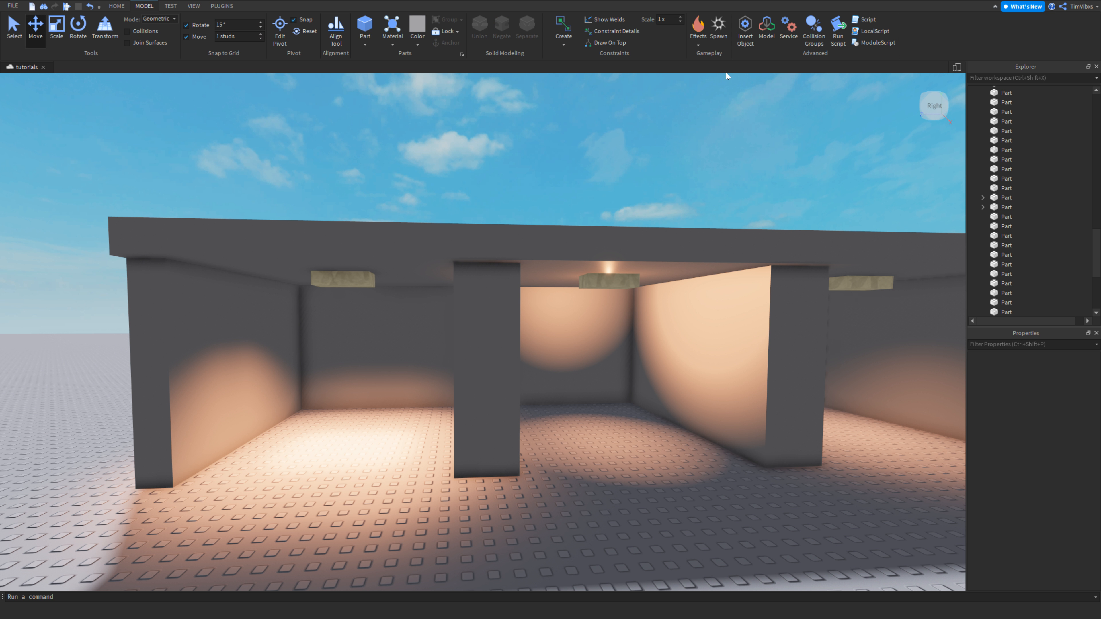
{"action": "left_click", "coordinate": [697, 45]}
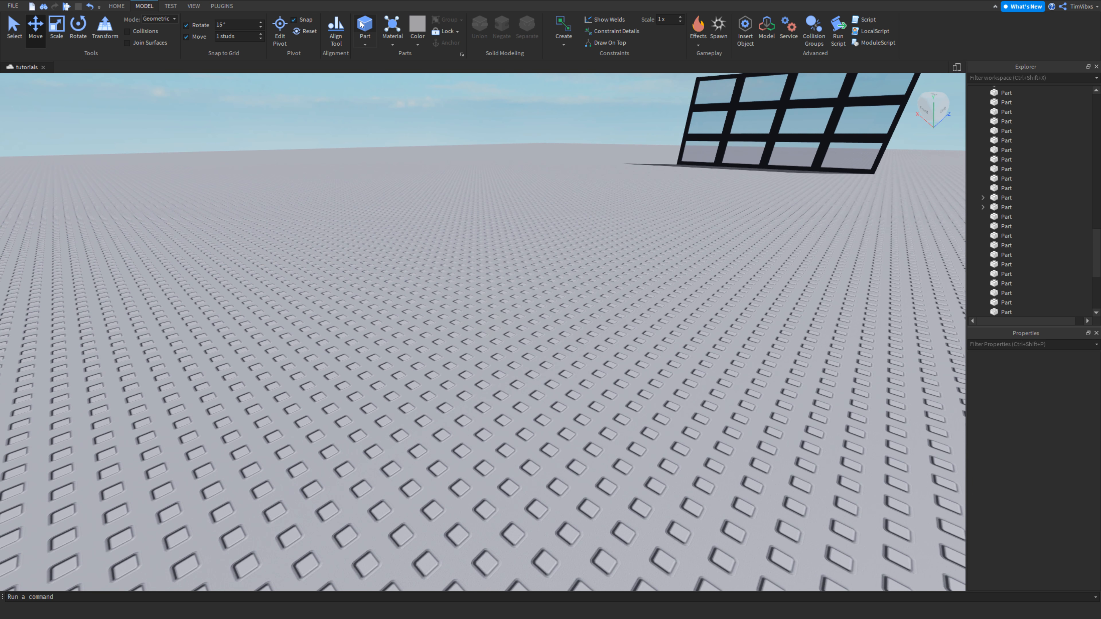
{"action": "left_click", "coordinate": [365, 26]}
{"action": "scroll", "coordinate": [501, 213], "scroll_direction": "up", "scroll_amount": 5}
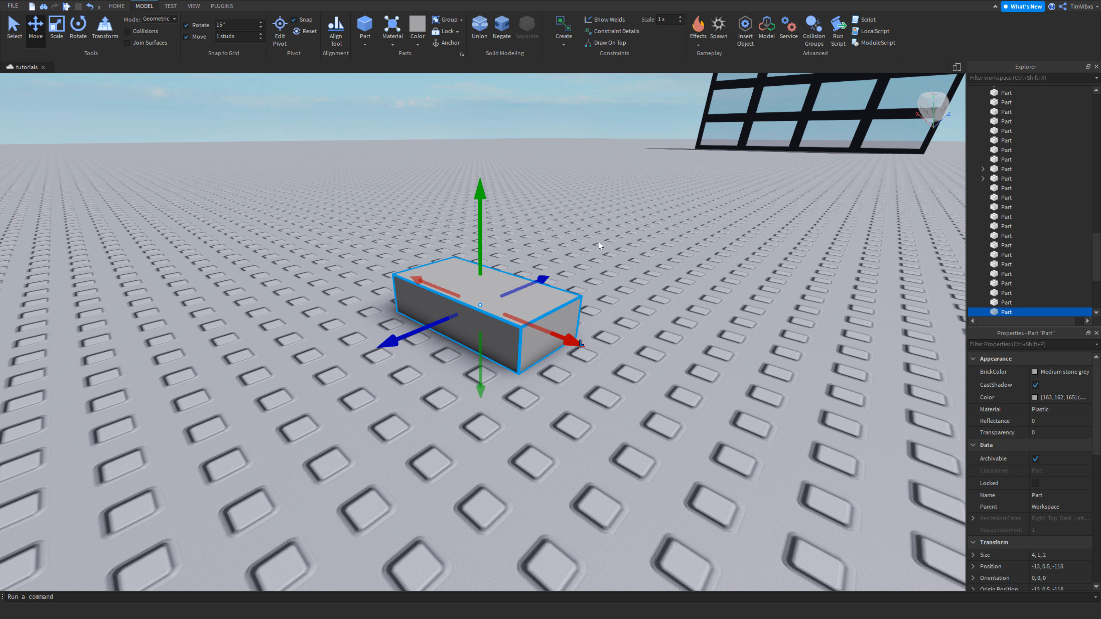
{"action": "left_click", "coordinate": [699, 45]}
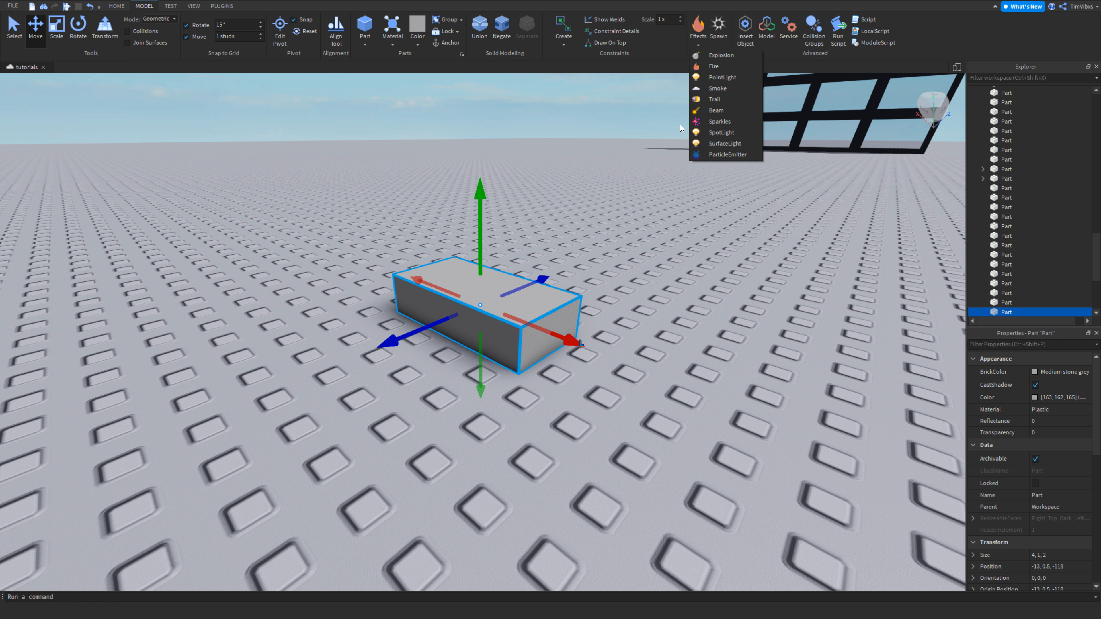
{"action": "left_click", "coordinate": [722, 77]}
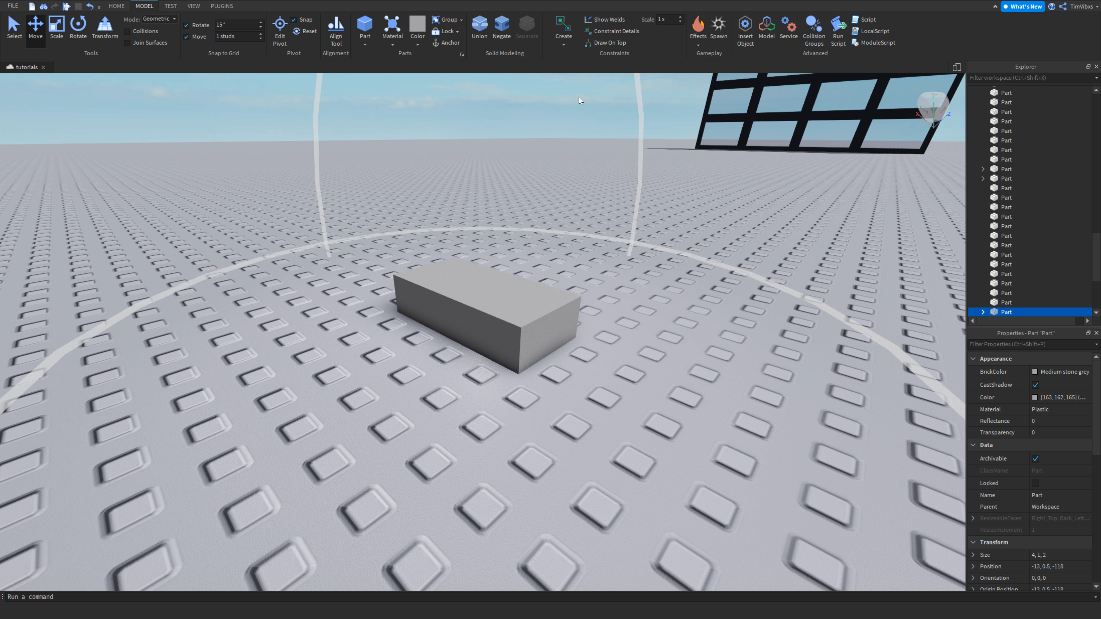
Move the new part with its PointLight to the front of the lit building and raise it above the ground
{"action": "left_click", "coordinate": [849, 245]}
{"action": "right_click_drag", "start_coordinate": [849, 245], "coordinate": [889, 236]}
{"action": "key", "text": "s"}
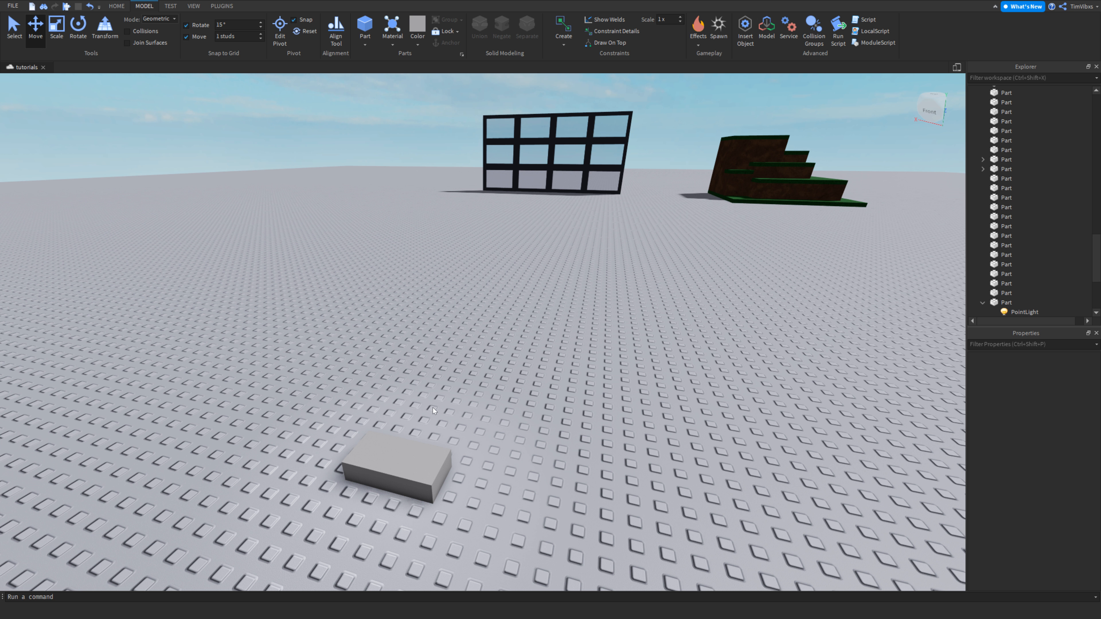
{"action": "left_click", "coordinate": [390, 447]}
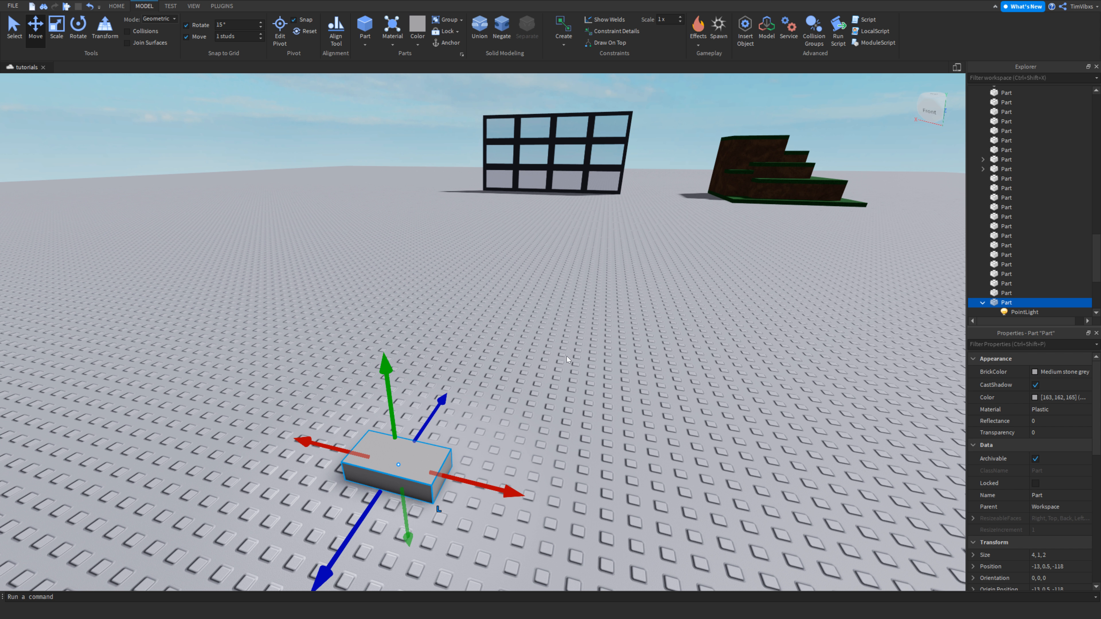
{"action": "left_click", "coordinate": [593, 383]}
{"action": "left_click_drag", "start_coordinate": [408, 462], "coordinate": [604, 366]}
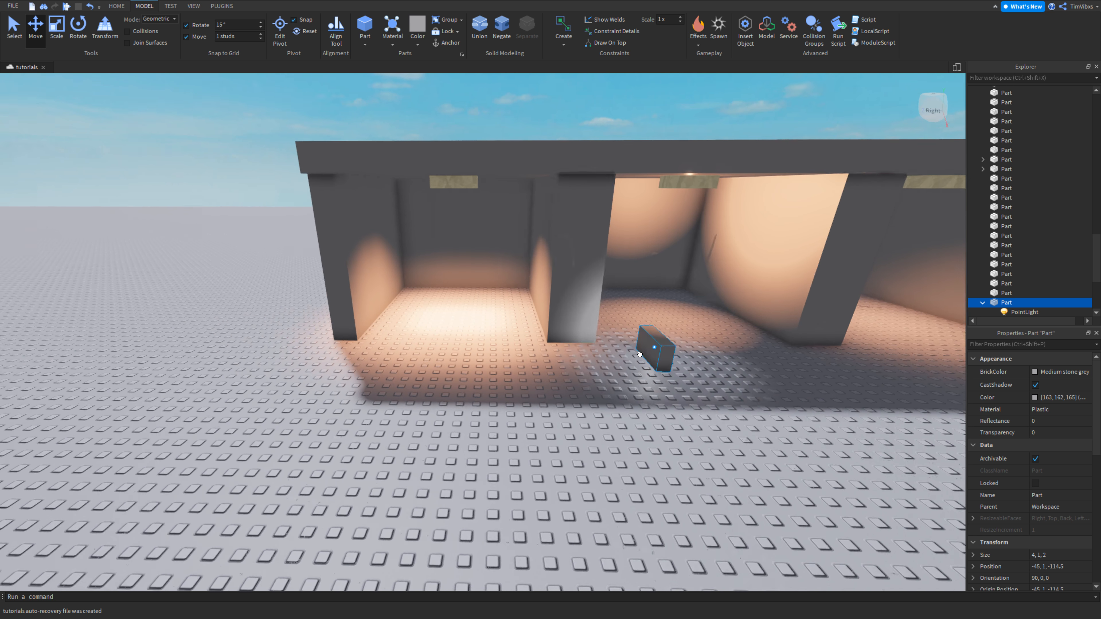
{"action": "left_click_drag", "start_coordinate": [650, 373], "coordinate": [576, 403]}
{"action": "left_click_drag", "start_coordinate": [602, 344], "coordinate": [607, 280]}
Delete the PointLight from the raised part and remove the part itself from in front of the building
{"action": "left_click", "coordinate": [1019, 312]}
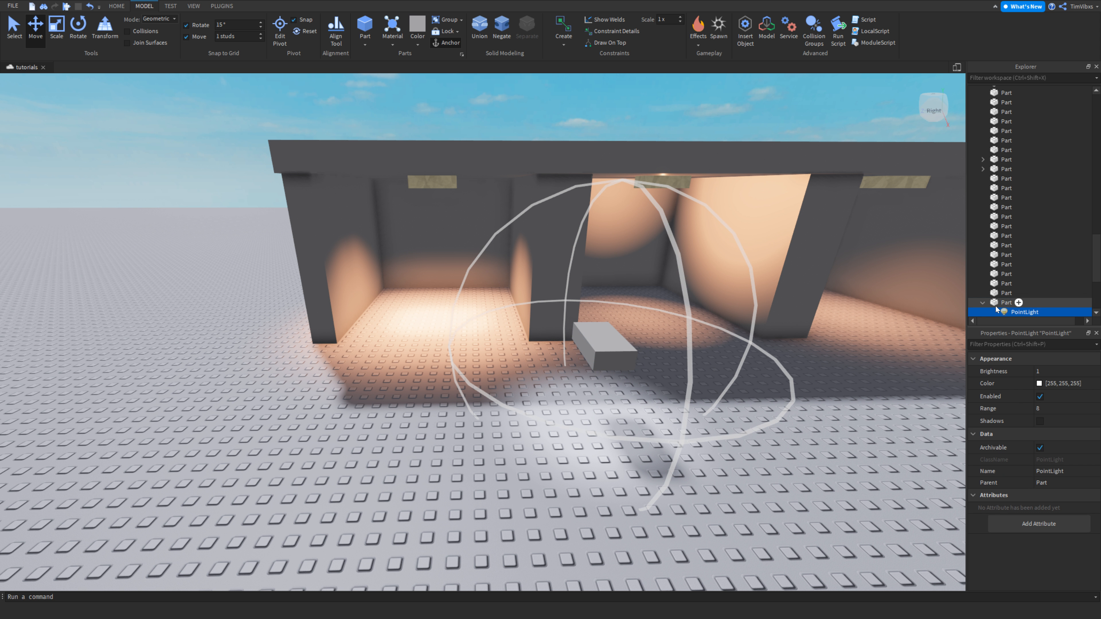
{"action": "key", "text": "f"}
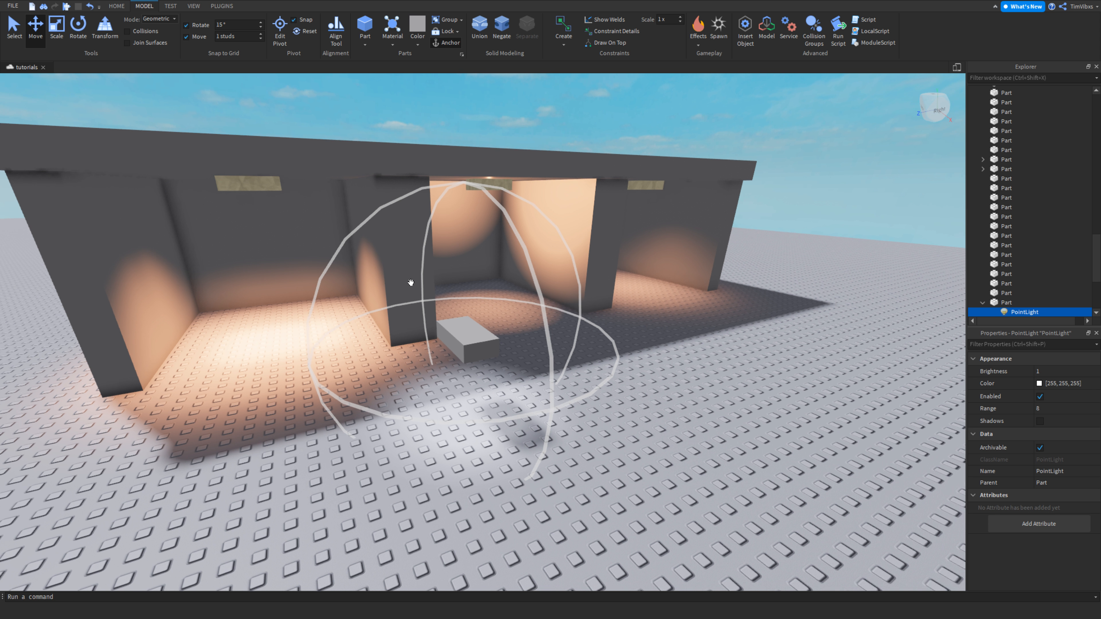
{"action": "right_click_drag", "start_coordinate": [410, 282], "coordinate": [411, 282]}
{"action": "key", "text": "w"}
{"action": "key", "text": "Delete"}
{"action": "key", "text": "w"}
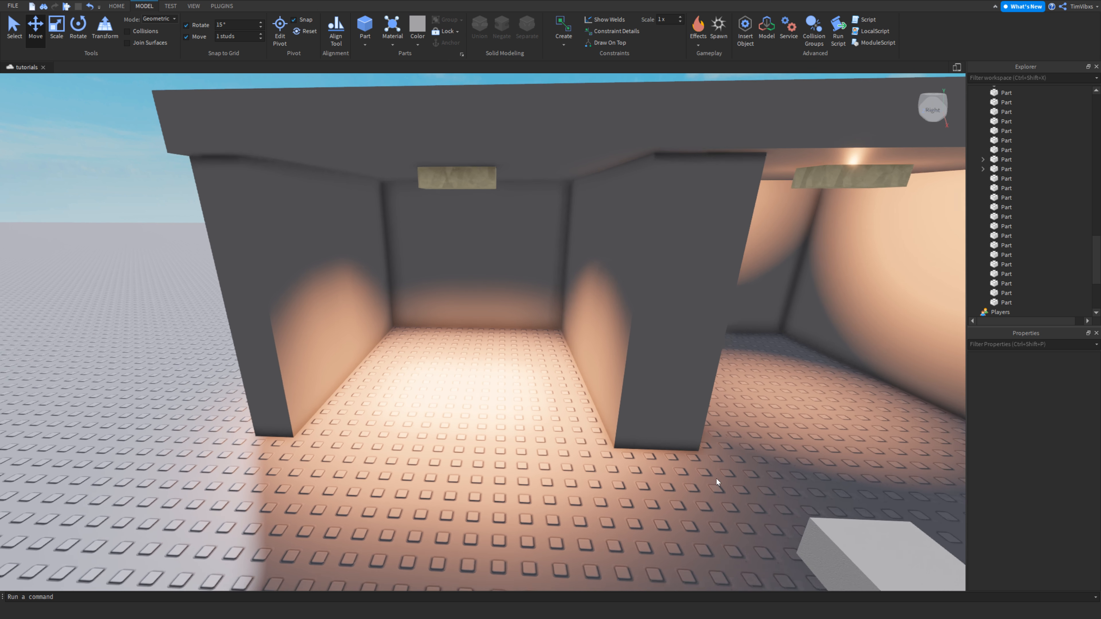
{"action": "key", "text": "s"}
{"action": "left_click", "coordinate": [740, 527]}
{"action": "key", "text": "Delete"}
Inspect which light object is attached to the ceiling fixture in the left room
{"action": "key", "text": "w"}
{"action": "key", "text": "w"}
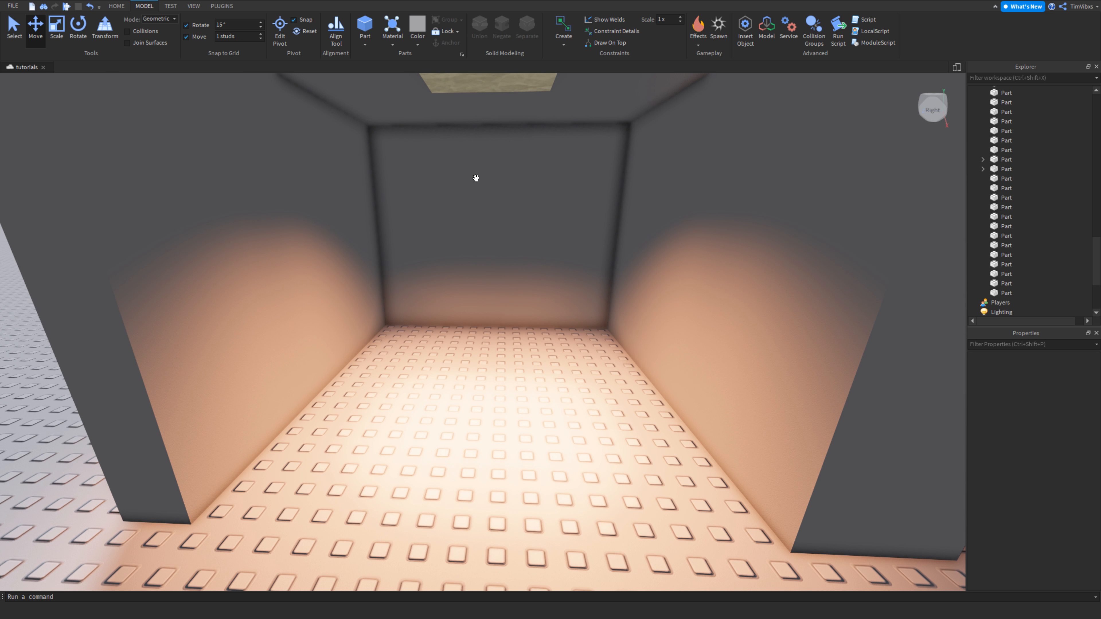
{"action": "left_click", "coordinate": [518, 106]}
{"action": "left_click", "coordinate": [982, 160]}
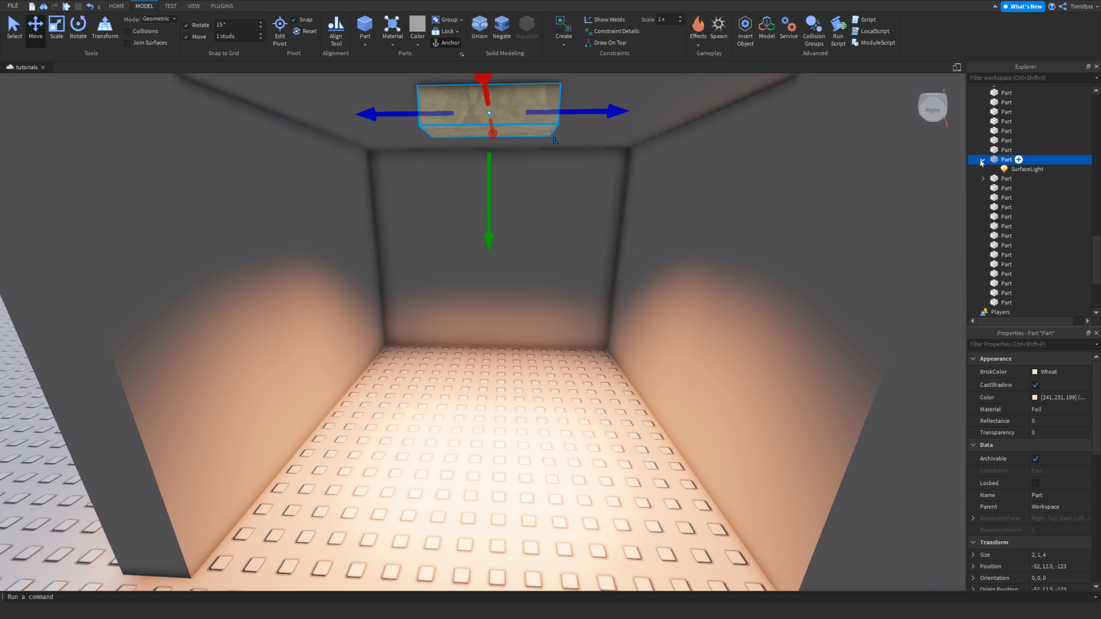
{"action": "left_click", "coordinate": [983, 160]}
{"action": "right_click_drag", "start_coordinate": [700, 181], "coordinate": [700, 182]}
{"action": "key", "text": "d"}
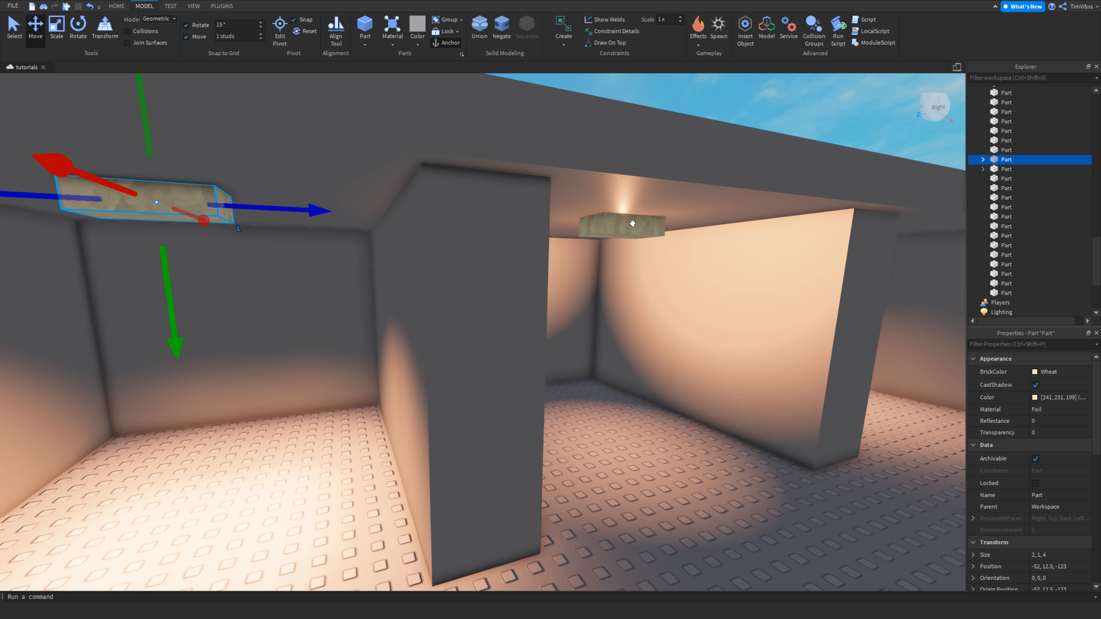
Select the PointLight inside the ceiling fixture of the middle room
{"action": "left_click", "coordinate": [631, 223]}
{"action": "left_click", "coordinate": [983, 169]}
{"action": "left_click_drag", "start_coordinate": [982, 172], "coordinate": [722, 258]}
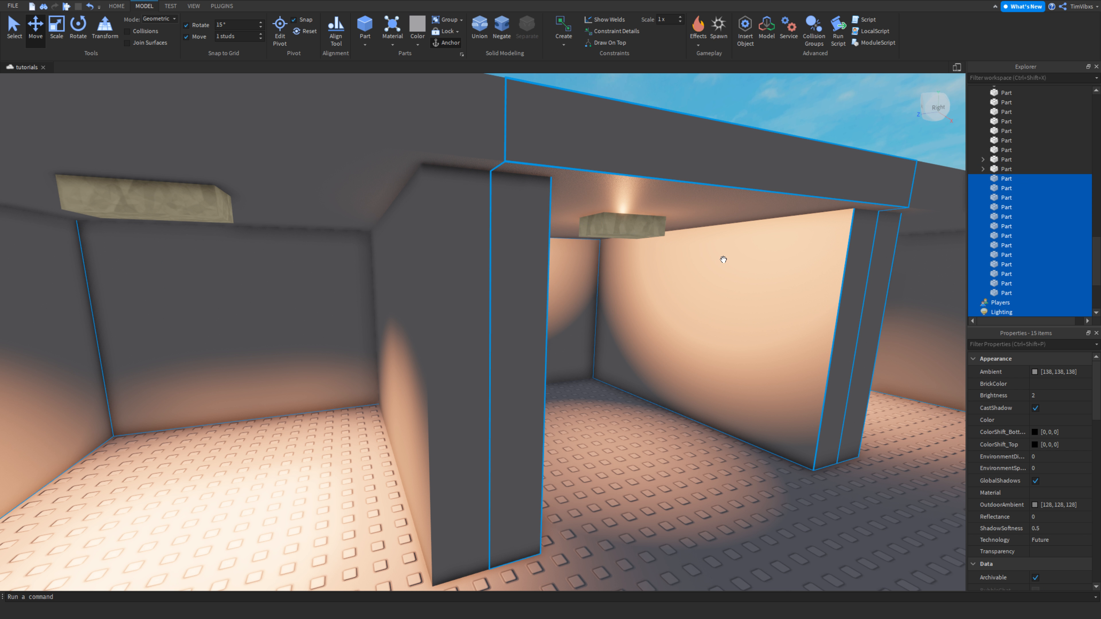
{"action": "right_click_drag", "start_coordinate": [722, 258], "coordinate": [722, 258]}
{"action": "left_click", "coordinate": [633, 459]}
{"action": "right_click_drag", "start_coordinate": [600, 357], "coordinate": [600, 357]}
{"action": "key", "text": "d"}
{"action": "key", "text": "d"}
{"action": "left_click", "coordinate": [610, 226]}
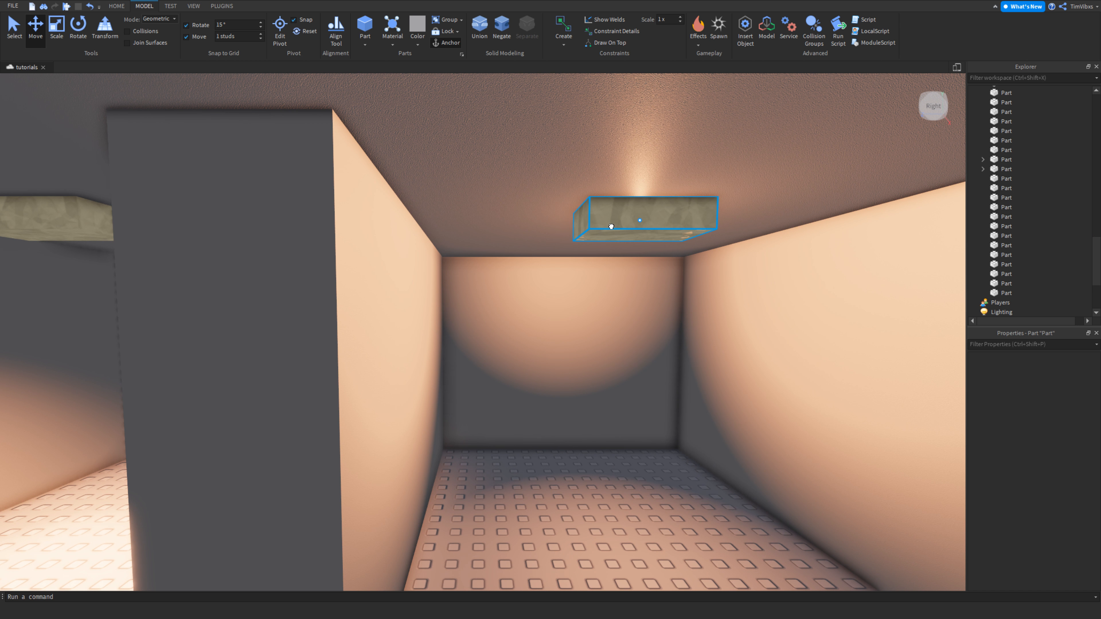
{"action": "key", "text": "d"}
{"action": "left_click", "coordinate": [982, 169]}
{"action": "left_click", "coordinate": [1014, 179]}
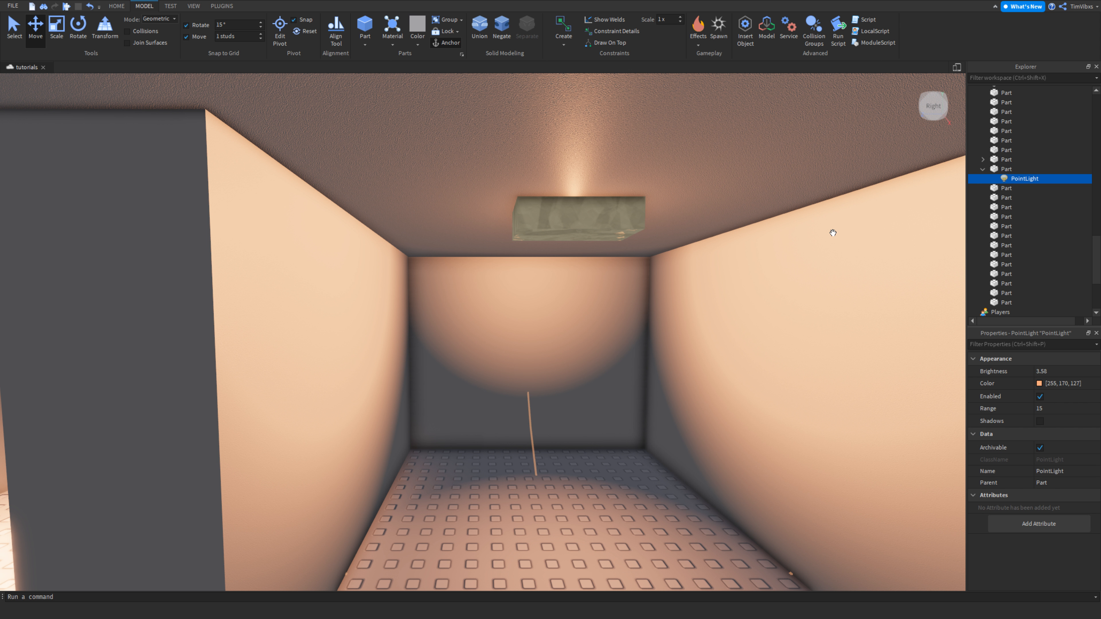
Examine the PointLight's range outline around the middle room from several angles
{"action": "right_click_drag", "start_coordinate": [831, 230], "coordinate": [831, 230]}
{"action": "key", "text": "s"}
{"action": "key", "text": "w"}
{"action": "right_click_drag", "start_coordinate": [711, 203], "coordinate": [622, 210]}
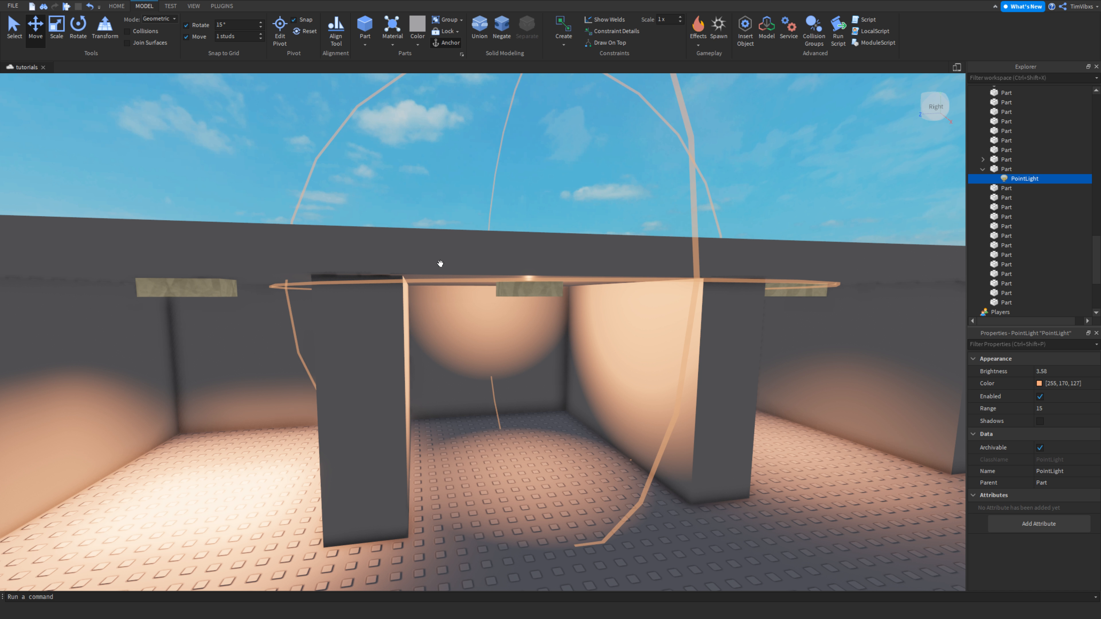
{"action": "key", "text": "w"}
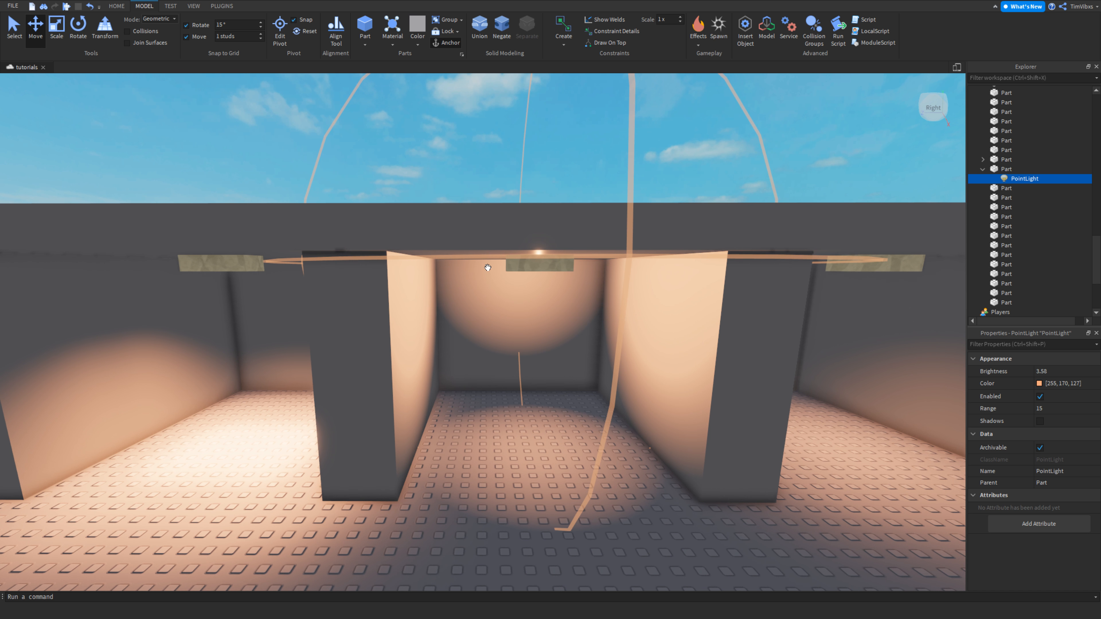
{"action": "right_click_drag", "start_coordinate": [496, 251], "coordinate": [445, 244]}
{"action": "key", "text": "e"}
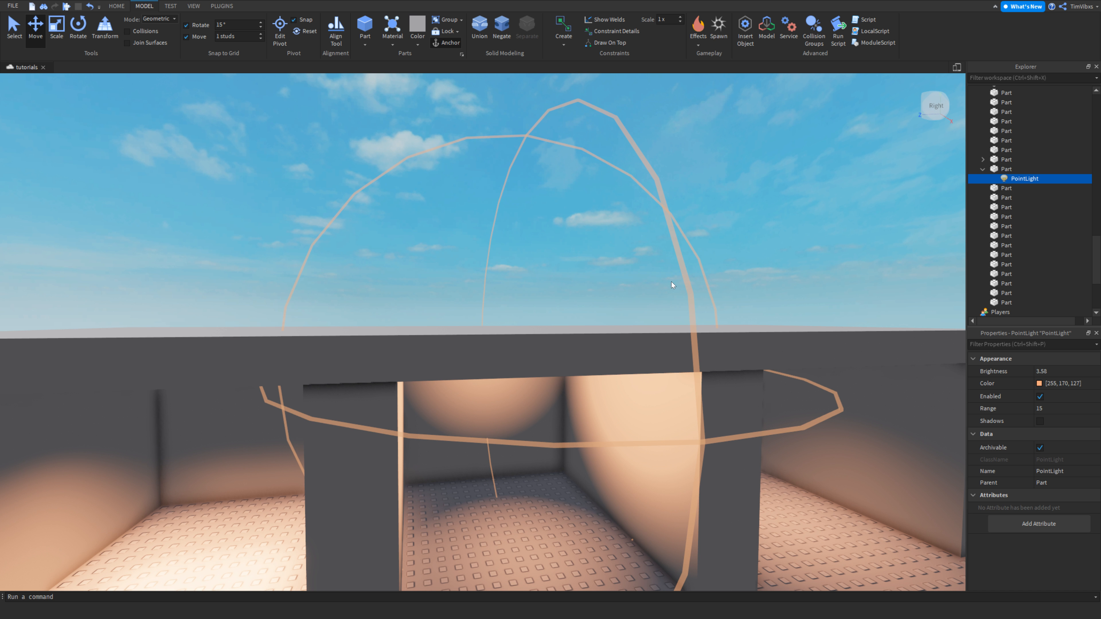
{"action": "key", "text": "s"}
{"action": "key", "text": "q"}
{"action": "right_click_drag", "start_coordinate": [673, 323], "coordinate": [580, 305]}
{"action": "key", "text": "e"}
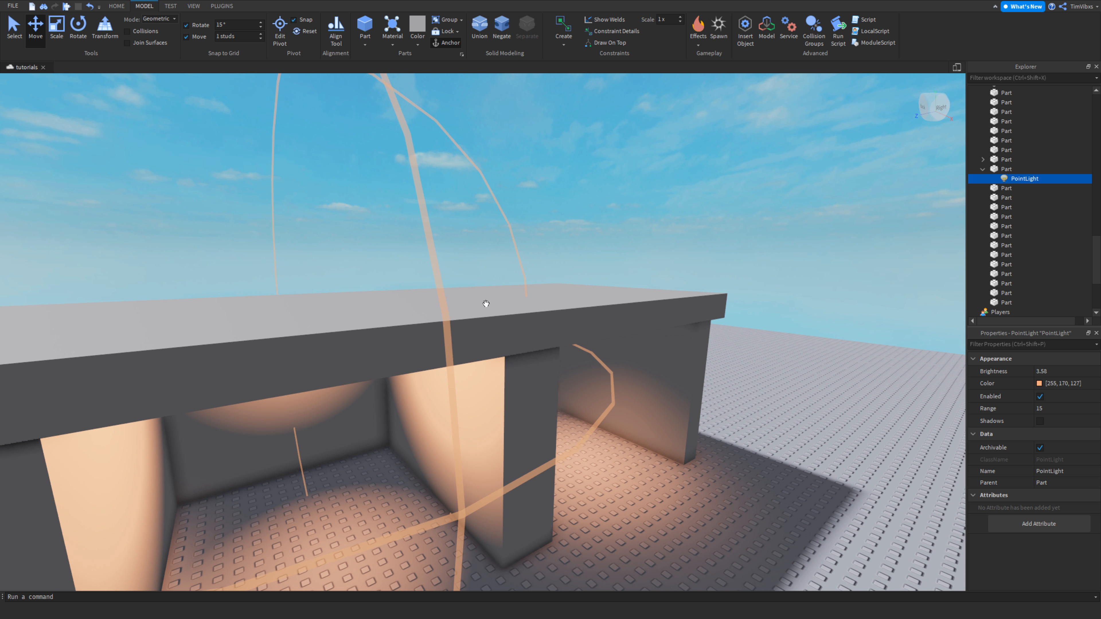
{"action": "key", "text": "s"}
{"action": "key", "text": "q"}
{"action": "key", "text": "a"}
{"action": "key", "text": "q"}
{"action": "key", "text": "w"}
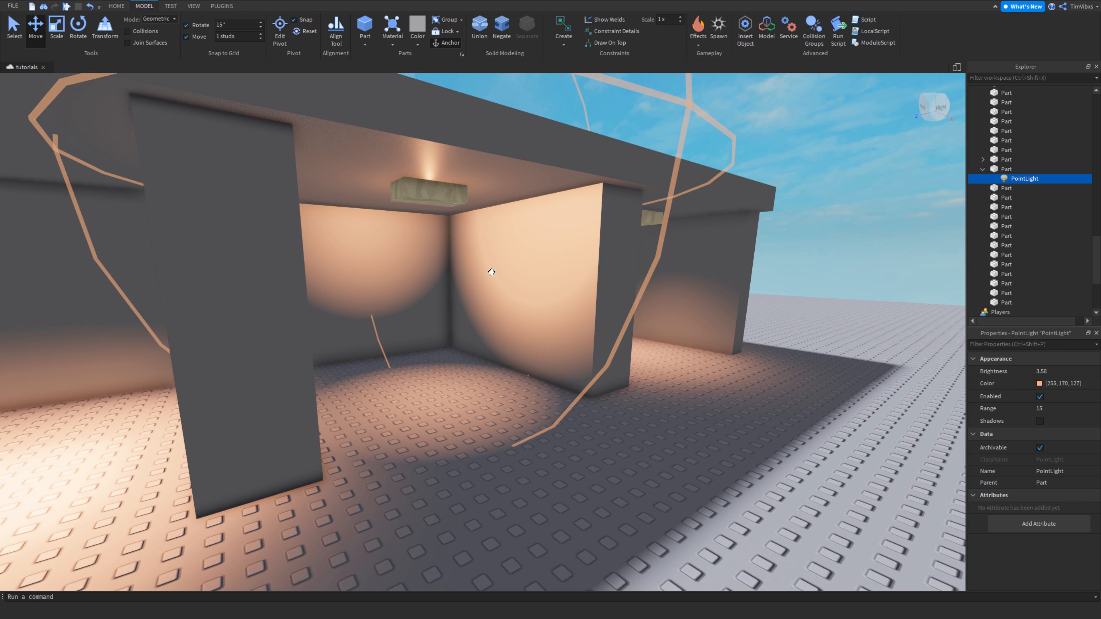
Set the range of the middle room's PointLight to 42
{"action": "key", "text": "w"}
{"action": "key", "text": "s"}
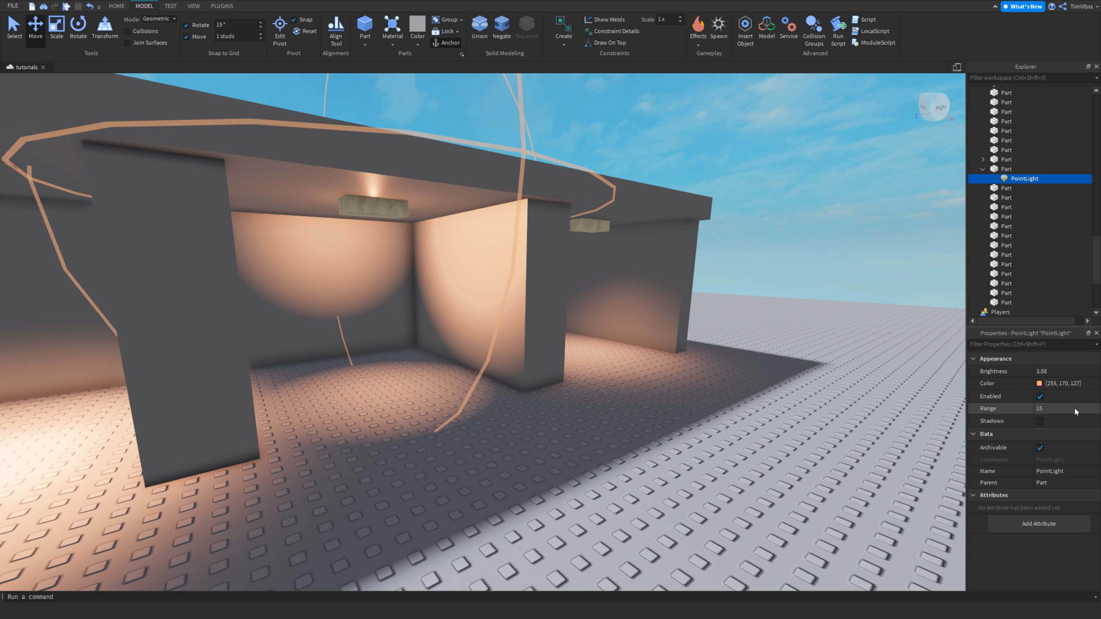
{"action": "left_click_drag", "start_coordinate": [1073, 412], "coordinate": [1091, 412]}
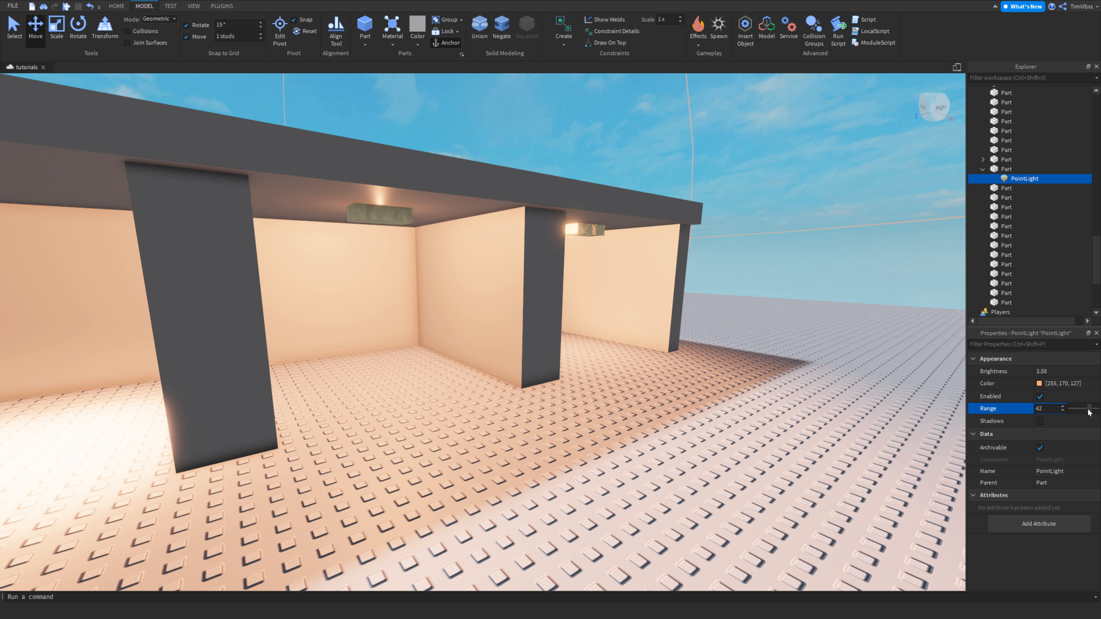
Examine how far the enlarged PointLight range reaches across the rooms and the surrounding baseplate
{"action": "right_click_drag", "start_coordinate": [873, 343], "coordinate": [874, 342]}
{"action": "key", "text": "s"}
{"action": "key", "text": "a"}
{"action": "key", "text": "e"}
{"action": "key", "text": "d"}
{"action": "key", "text": "w"}
{"action": "right_click_drag", "start_coordinate": [700, 302], "coordinate": [895, 425]}
{"action": "key", "text": "q"}
{"action": "key", "text": "d"}
{"action": "key", "text": "w"}
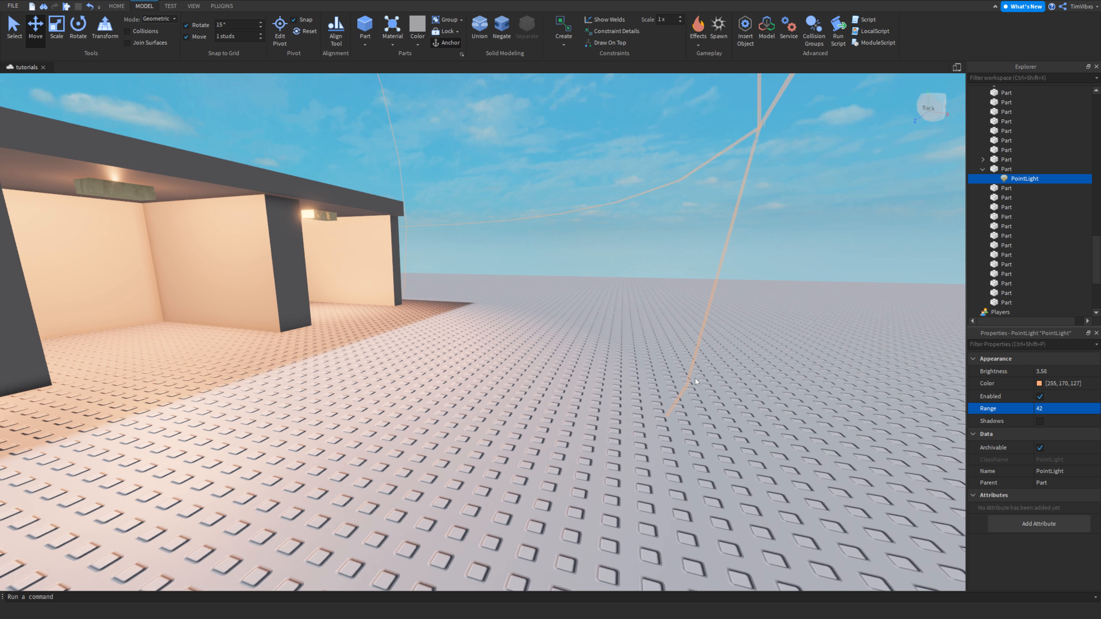
Reduce the range of the middle room's PointLight to 15
{"action": "key", "text": "q"}
{"action": "right_click_drag", "start_coordinate": [847, 317], "coordinate": [871, 325]}
{"action": "key", "text": "d"}
{"action": "key", "text": "s"}
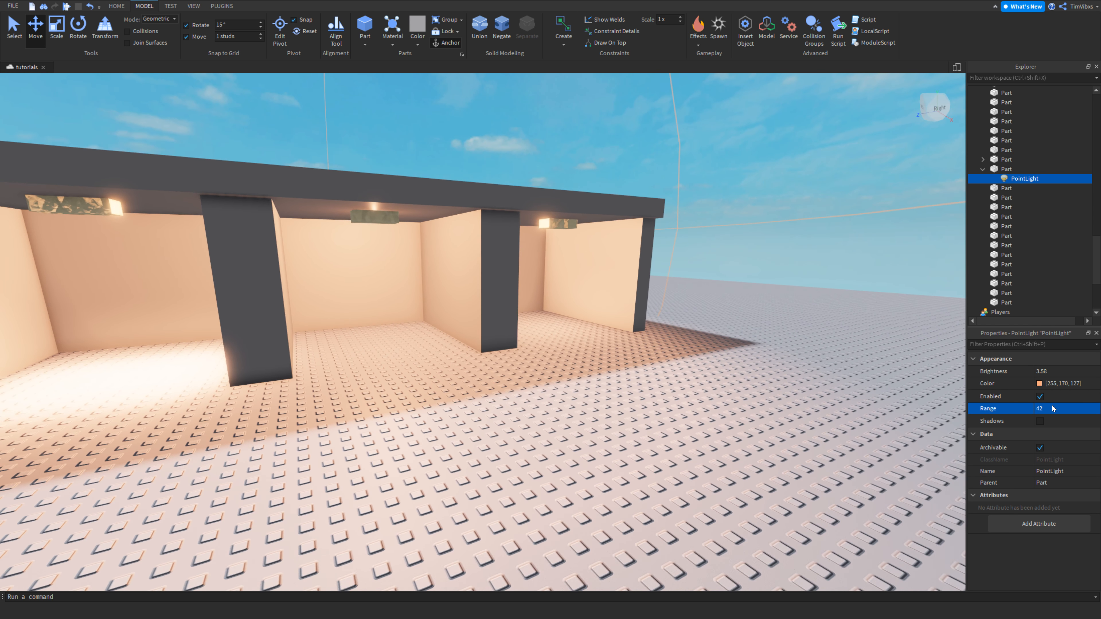
{"action": "left_click", "coordinate": [1052, 409]}
{"action": "left_click_drag", "start_coordinate": [1090, 411], "coordinate": [1077, 413]}
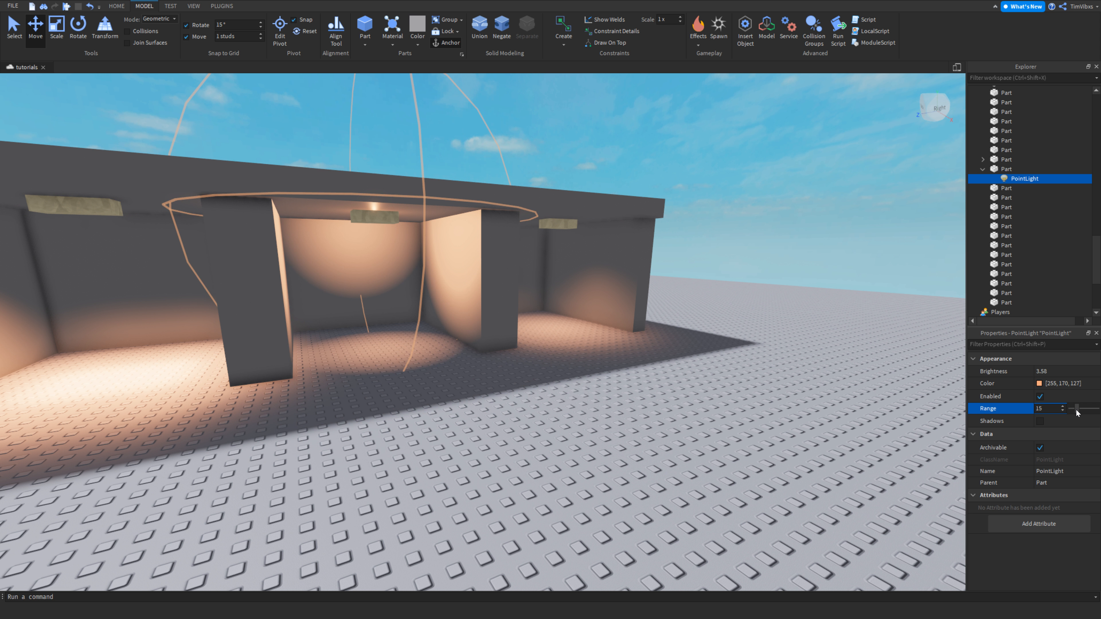
{"action": "key", "text": "w"}
{"action": "right_click_drag", "start_coordinate": [762, 351], "coordinate": [669, 320]}
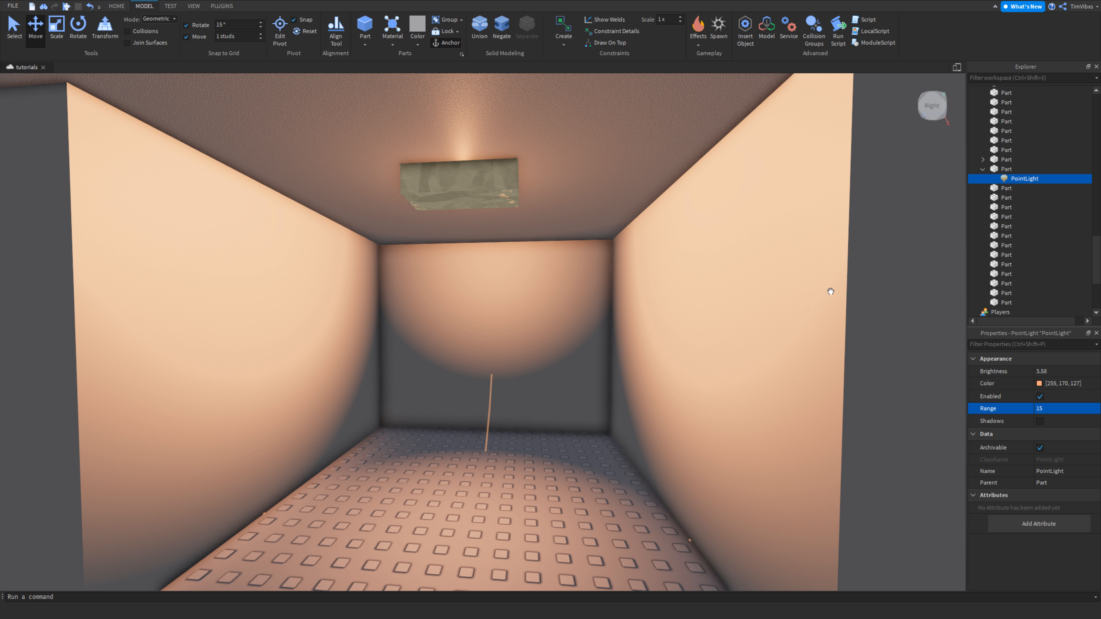
Lower the brightness of the middle room's PointLight to 2.86
{"action": "left_click", "coordinate": [1052, 371]}
{"action": "mouse_move", "coordinate": [1074, 371]}
{"action": "left_mouse_down"}
{"action": "mouse_move", "coordinate": [1084, 373]}
{"action": "mouse_move", "coordinate": [1072, 374]}
{"action": "left_mouse_up"}
{"action": "right_click_drag", "start_coordinate": [832, 324], "coordinate": [833, 326]}
{"action": "key", "text": "s"}
{"action": "key", "text": "a"}
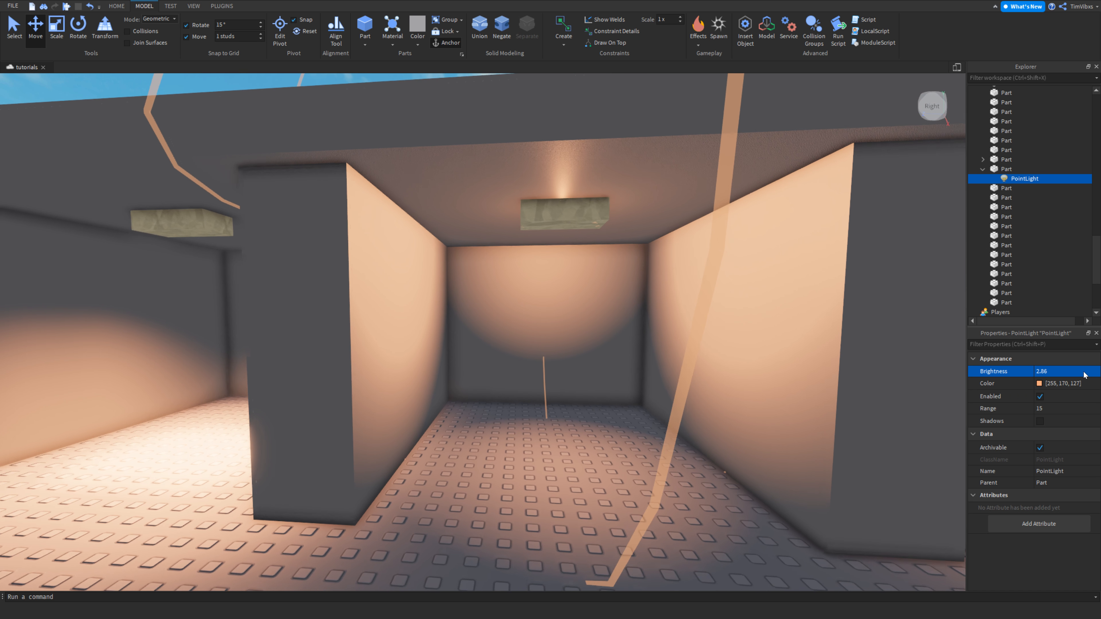
Try the PointLight's brightness at 0.72 and 3.58, and return it to 2.86
{"action": "key", "text": "w"}
{"action": "left_click", "coordinate": [1078, 374]}
{"action": "left_click", "coordinate": [1069, 372]}
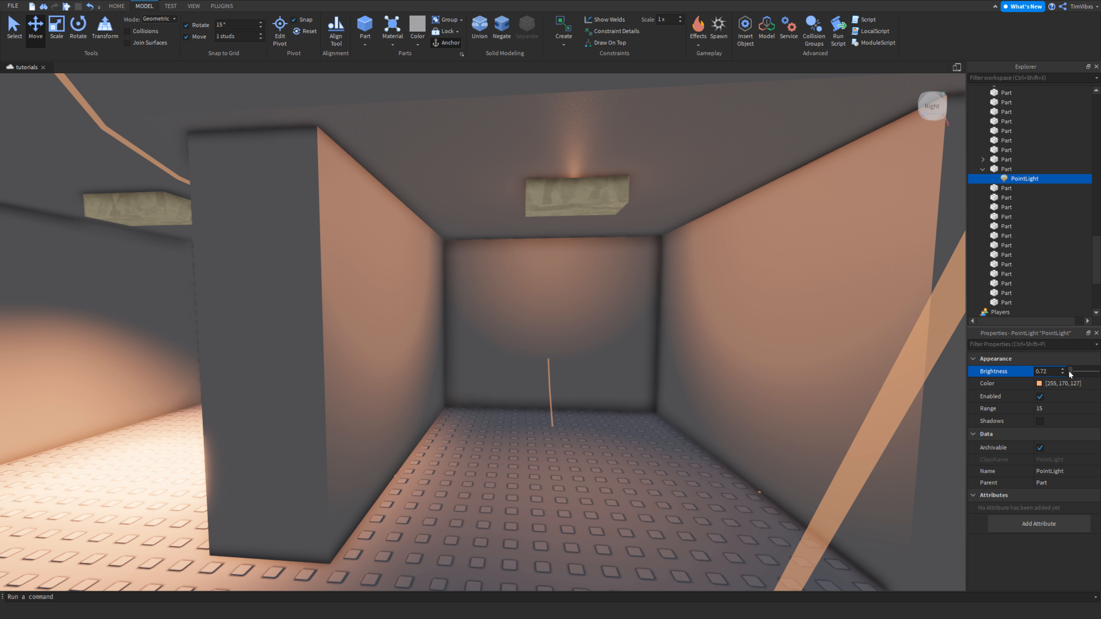
{"action": "mouse_move", "coordinate": [1069, 371]}
{"action": "left_mouse_down"}
{"action": "mouse_move", "coordinate": [1098, 371]}
{"action": "mouse_move", "coordinate": [1071, 371]}
{"action": "left_mouse_up"}
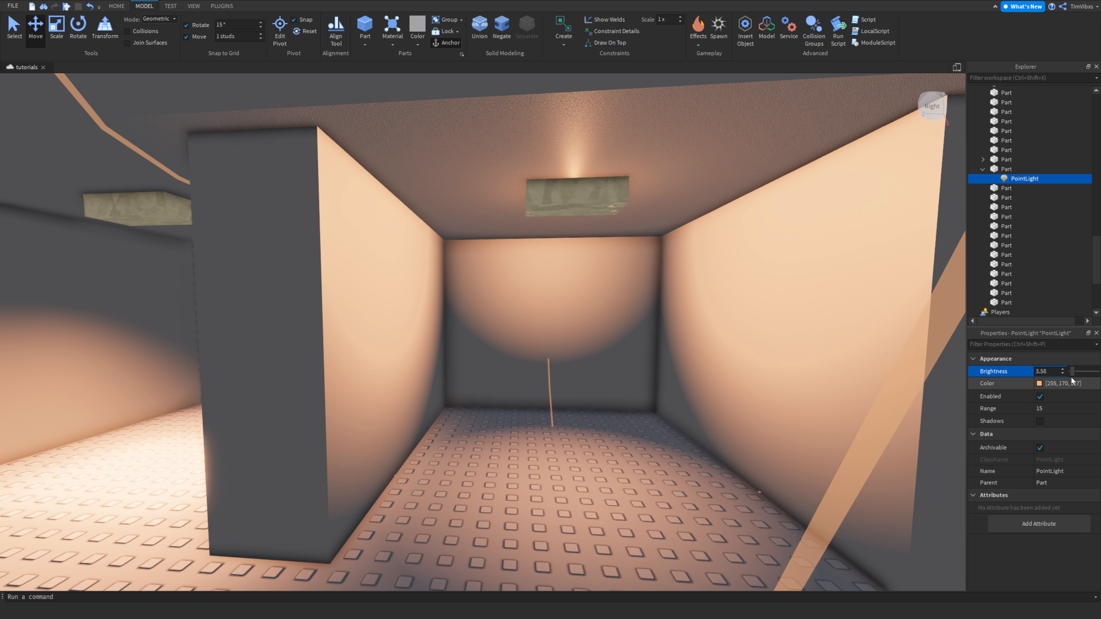
{"action": "middle_click_drag", "start_coordinate": [895, 367], "coordinate": [669, 187]}
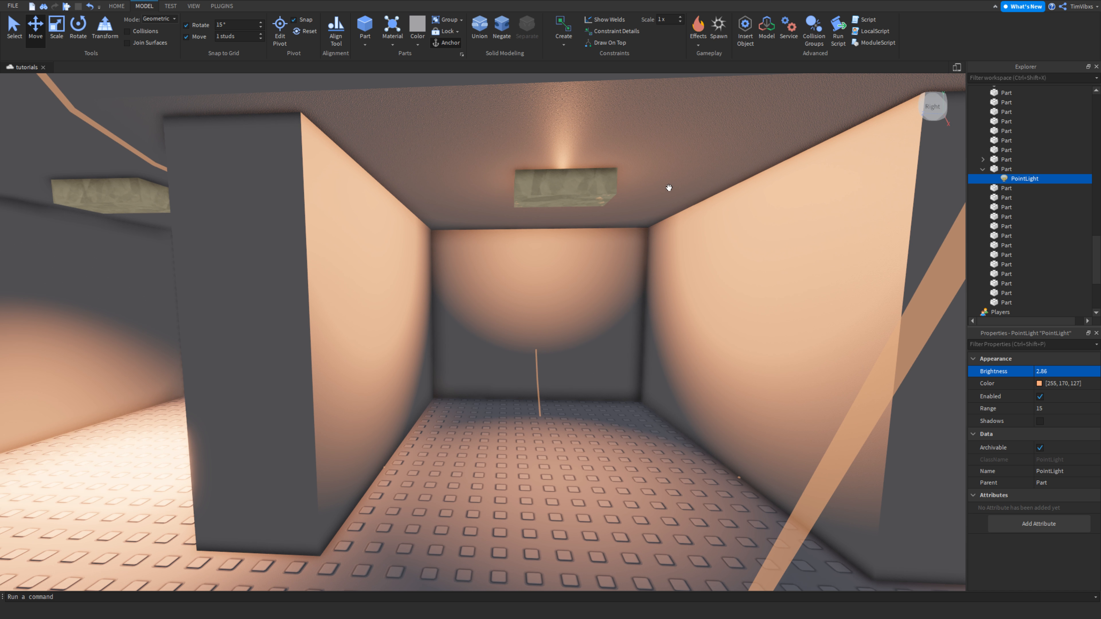
Give the middle room's ceiling fixture the Neon material and the Cork color
{"action": "left_click", "coordinate": [575, 191]}
{"action": "left_click", "coordinate": [394, 41]}
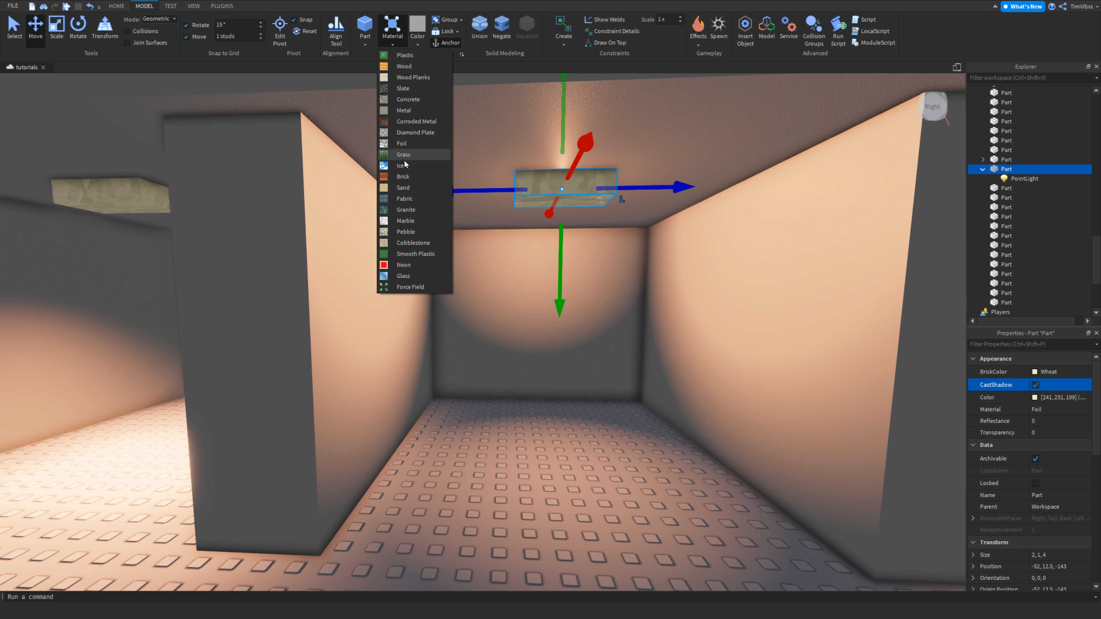
{"action": "left_click", "coordinate": [402, 265]}
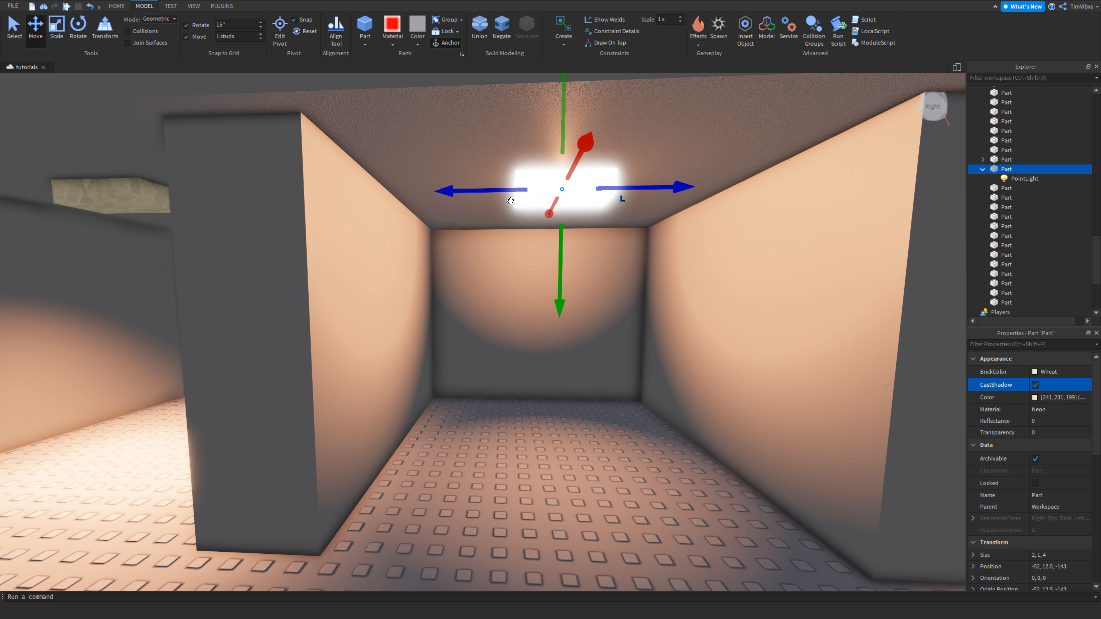
{"action": "left_click", "coordinate": [417, 45]}
{"action": "left_click", "coordinate": [462, 186]}
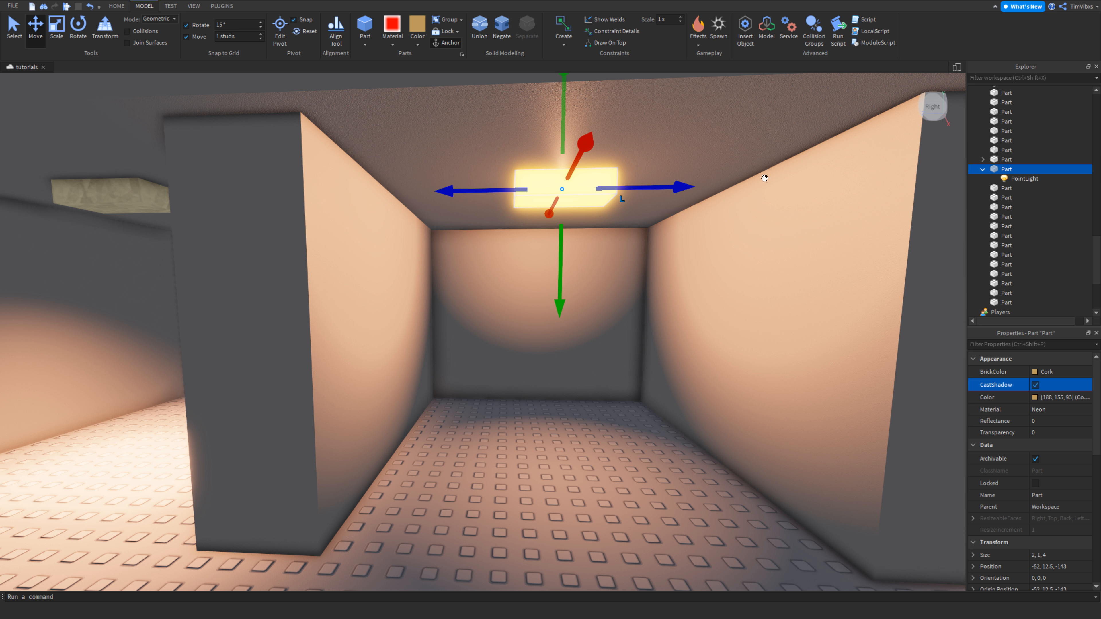
Select the PointLight inside the neon fixture and set its color to pale yellow (255, 255, 127)
{"action": "left_click", "coordinate": [1007, 179]}
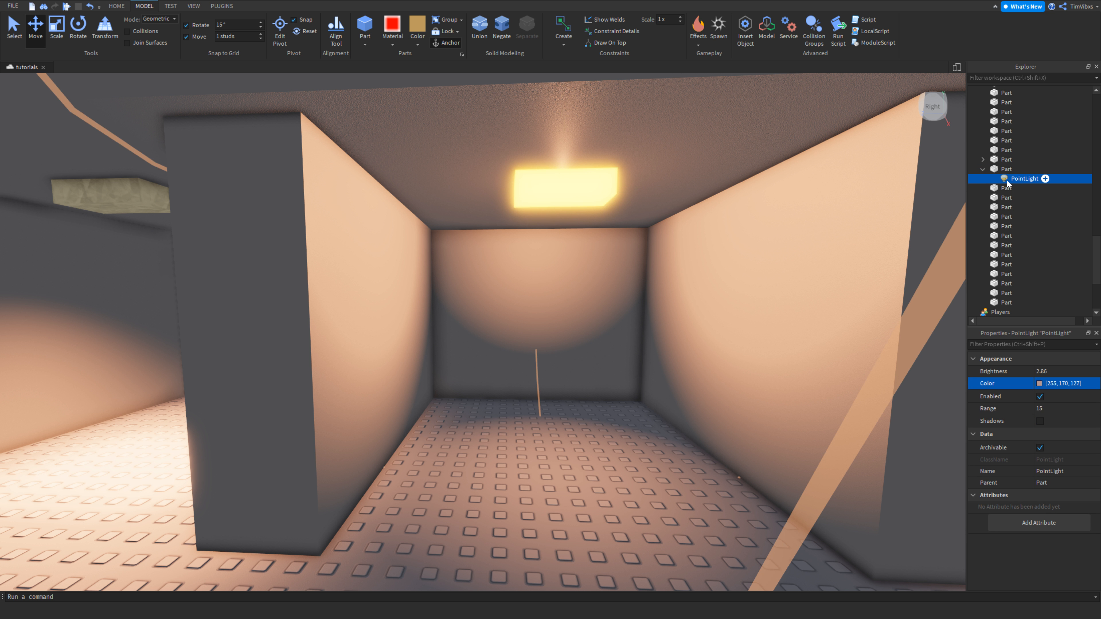
{"action": "left_click", "coordinate": [1039, 384]}
{"action": "left_click", "coordinate": [530, 283]}
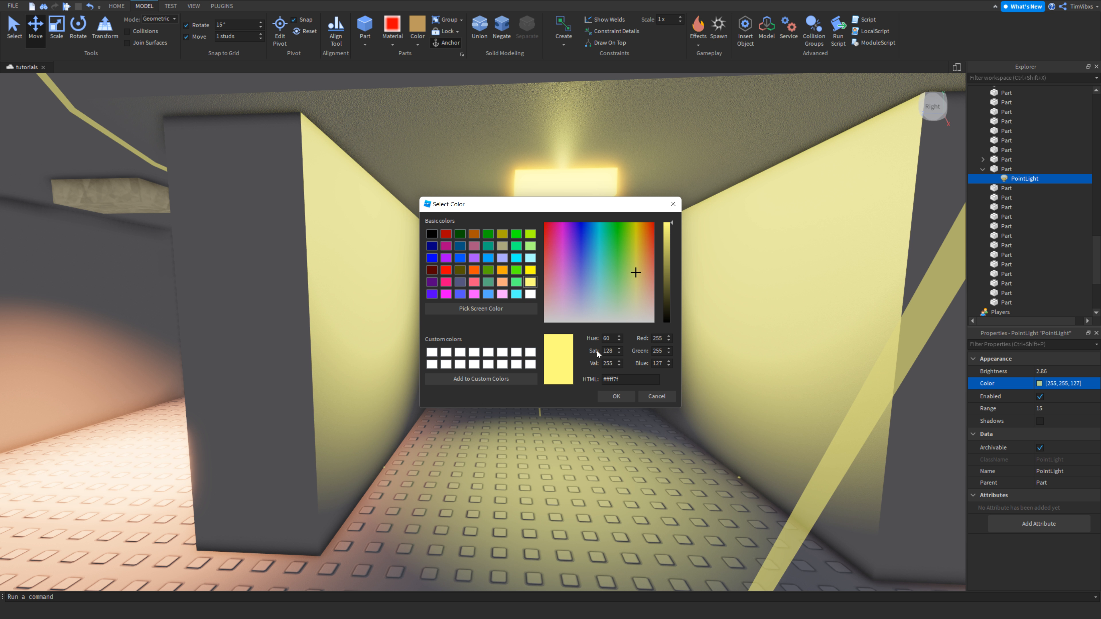
{"action": "left_click", "coordinate": [531, 272]}
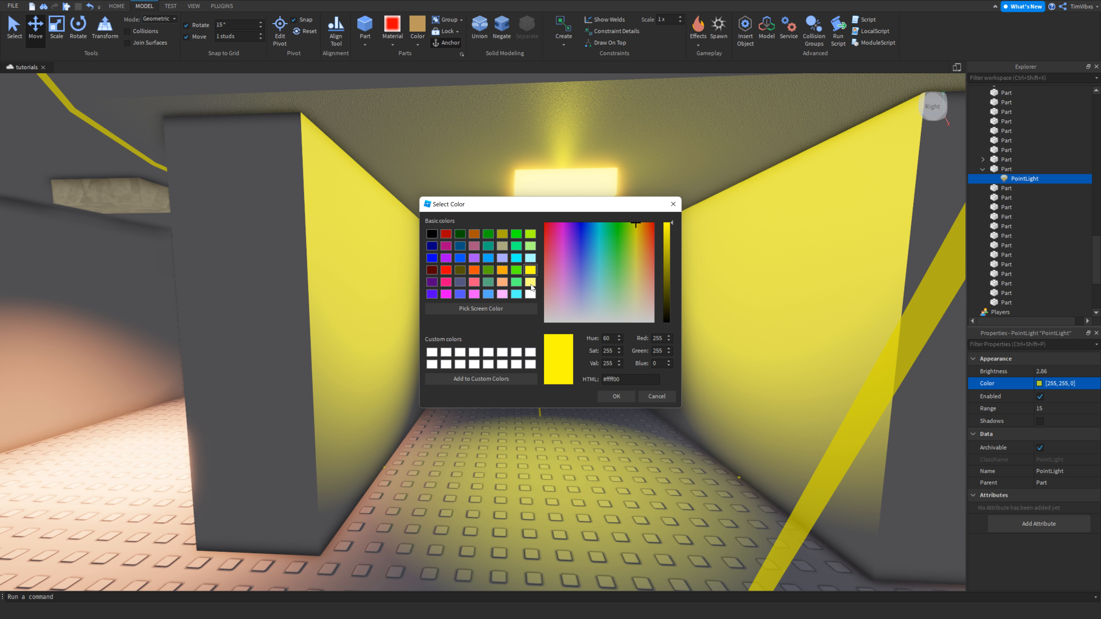
{"action": "left_click", "coordinate": [530, 283]}
{"action": "left_click", "coordinate": [616, 396]}
{"action": "scroll", "coordinate": [550, 230], "scroll_direction": "up", "scroll_amount": 3}
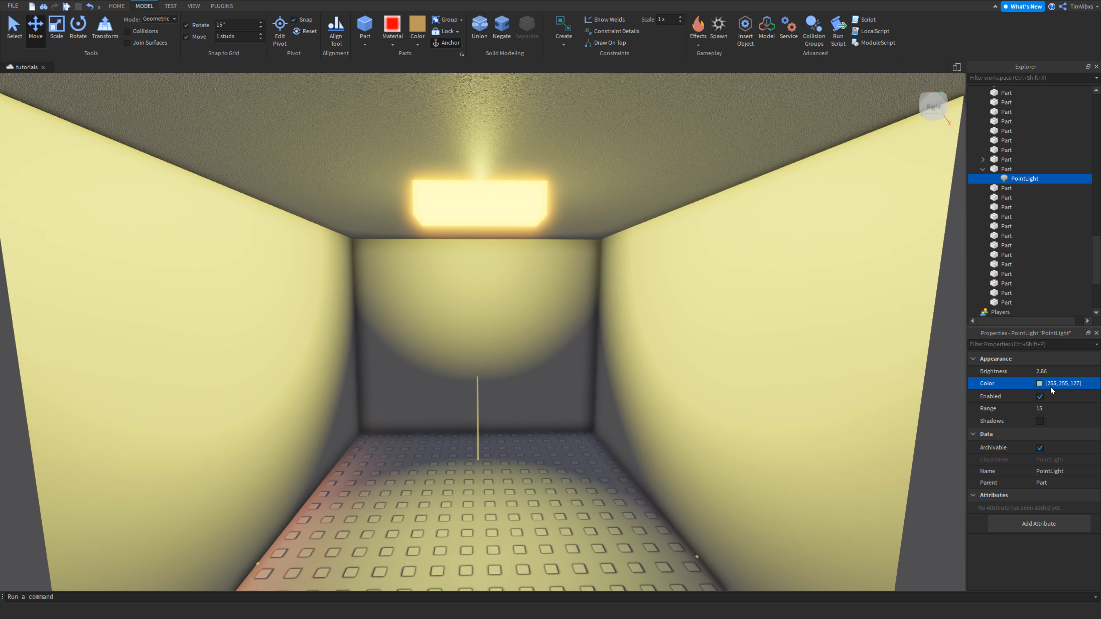
Change the PointLight's color to a darkened light orange of 203, 135, 101 and clear the selection
{"action": "left_click", "coordinate": [1050, 384]}
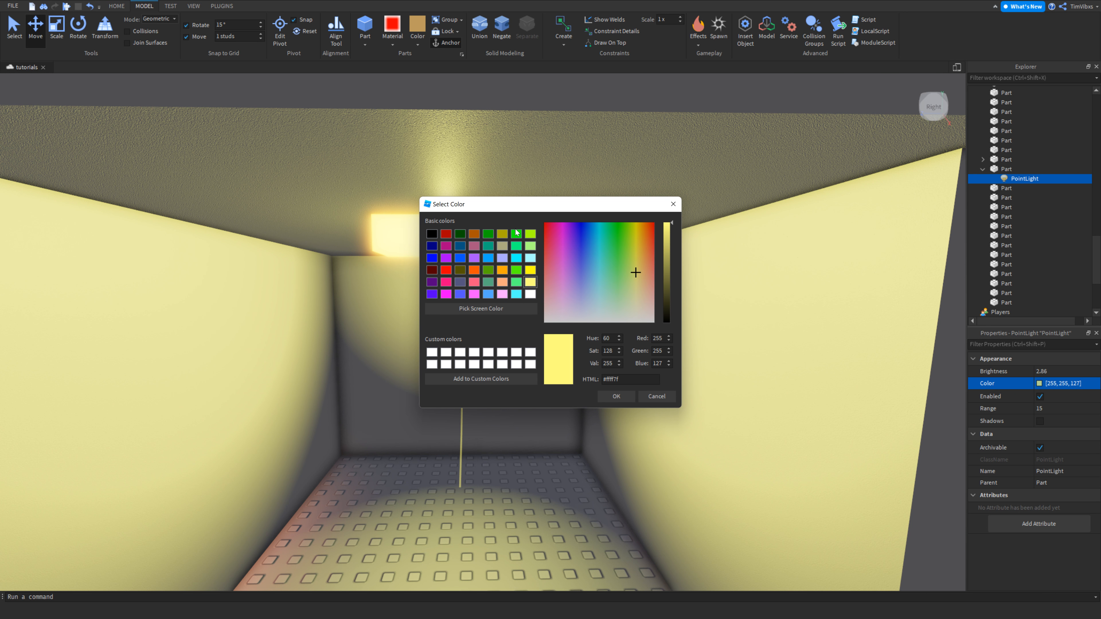
{"action": "left_click", "coordinate": [475, 236]}
{"action": "left_click", "coordinate": [474, 282]}
{"action": "left_click", "coordinate": [502, 282]}
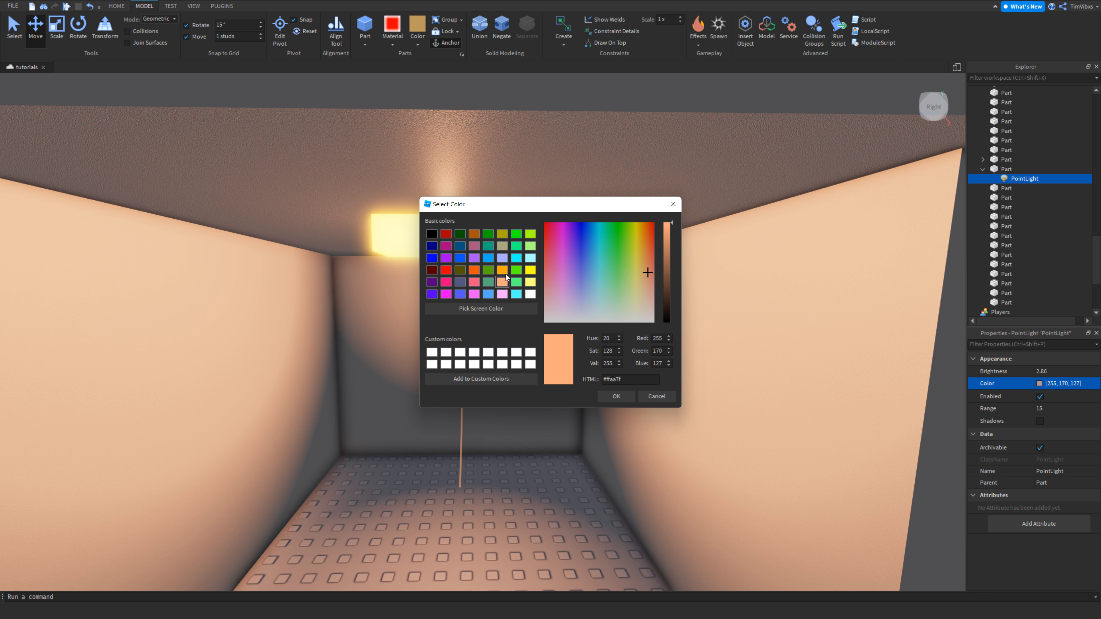
{"action": "left_click", "coordinate": [503, 270]}
{"action": "left_click", "coordinate": [502, 281]}
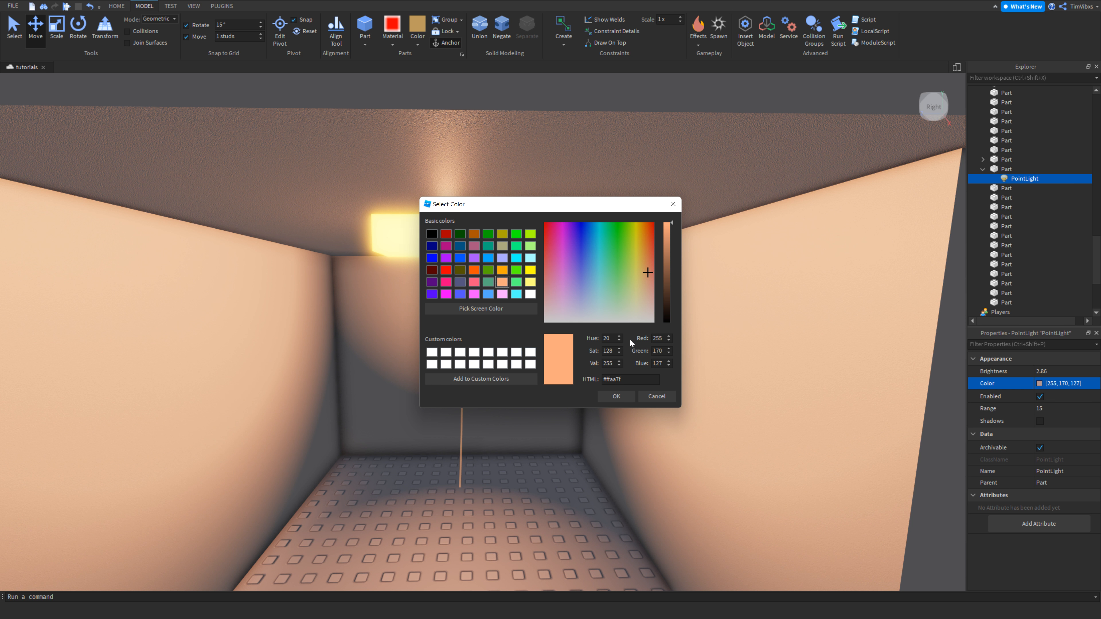
{"action": "left_click_drag", "start_coordinate": [670, 225], "coordinate": [670, 242]}
{"action": "left_click", "coordinate": [626, 398]}
{"action": "right_click_drag", "start_coordinate": [626, 398], "coordinate": [427, 192]}
{"action": "left_click", "coordinate": [487, 416]}
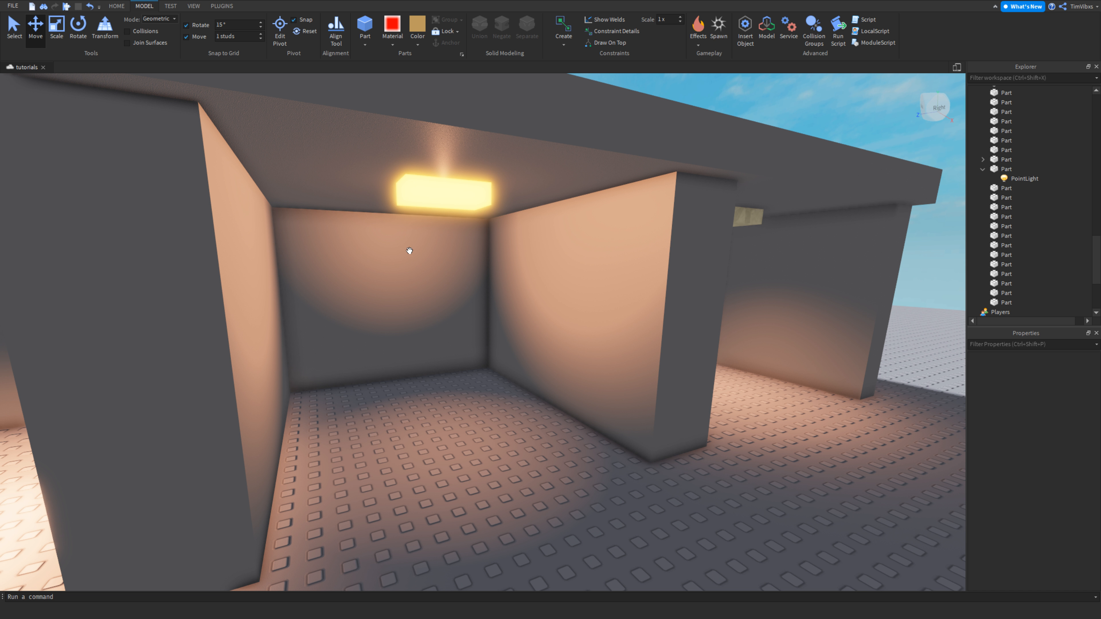
Select the PointLight in the neon ceiling fixture again and try its Shadows option
{"action": "left_click", "coordinate": [444, 197]}
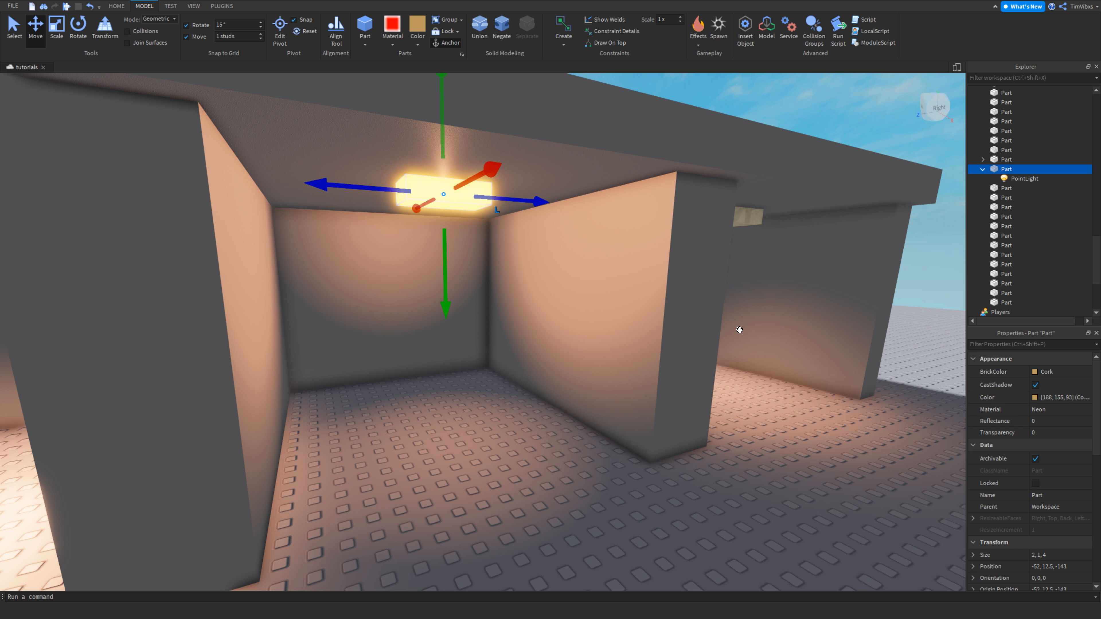
{"action": "left_click", "coordinate": [1001, 179]}
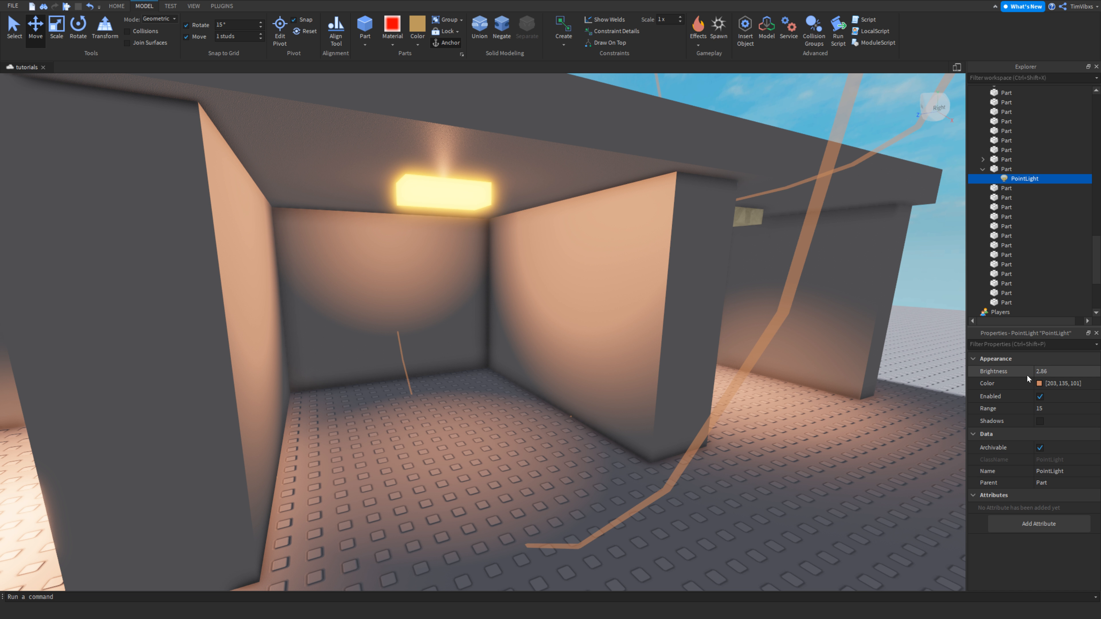
{"action": "left_click", "coordinate": [1040, 421]}
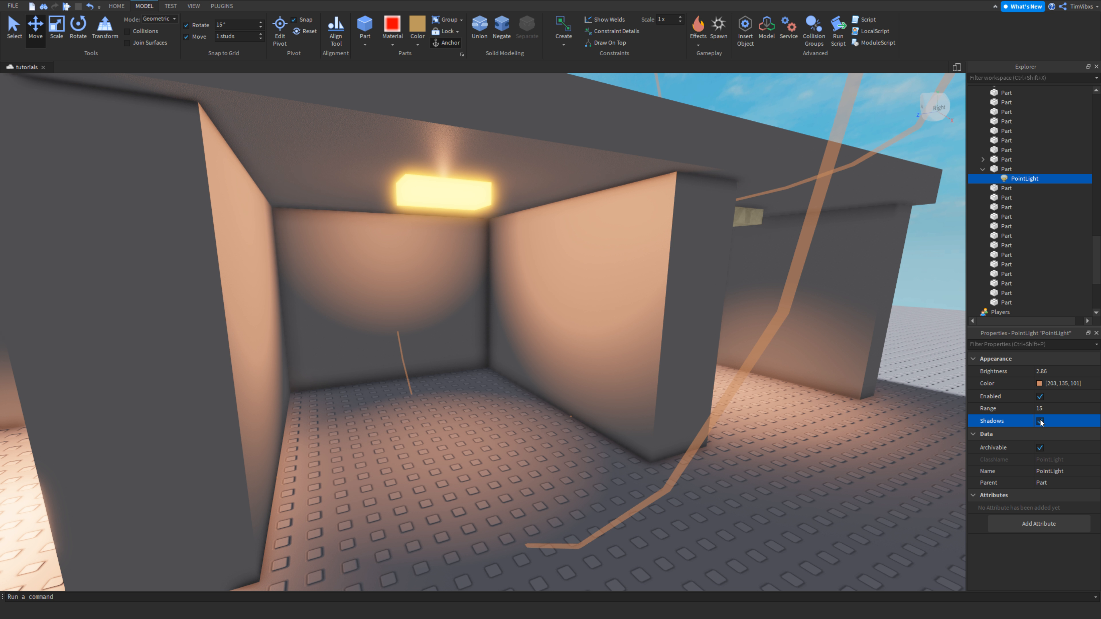
{"action": "right_click_drag", "start_coordinate": [753, 360], "coordinate": [637, 315]}
Insert a part on the middle room's floor and scale it into a narrow upright slab
{"action": "left_click", "coordinate": [571, 316]}
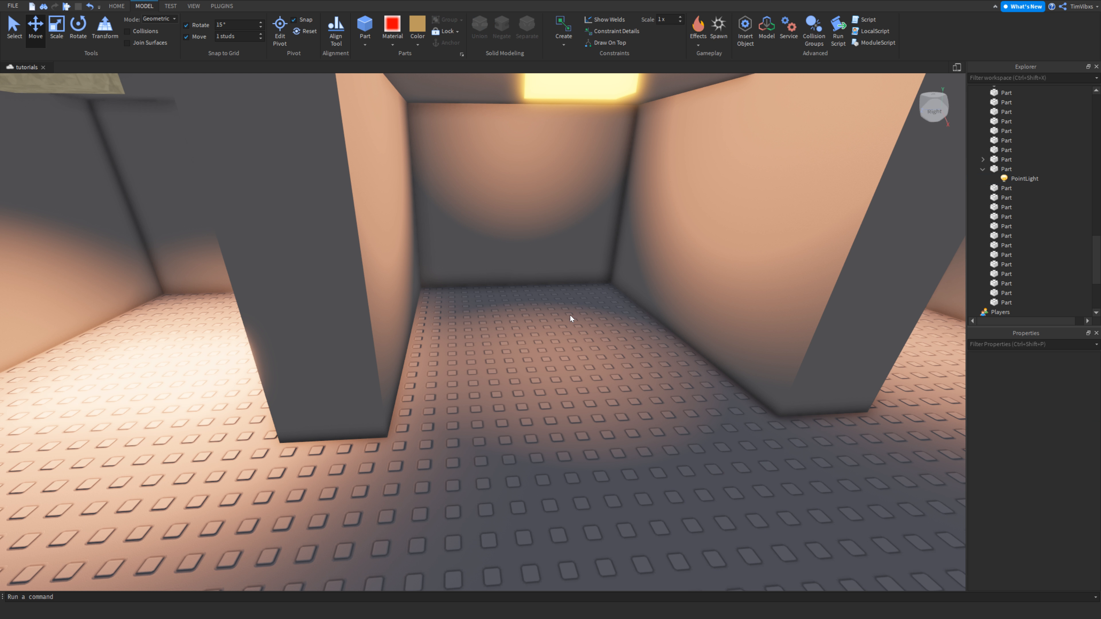
{"action": "left_click", "coordinate": [366, 25]}
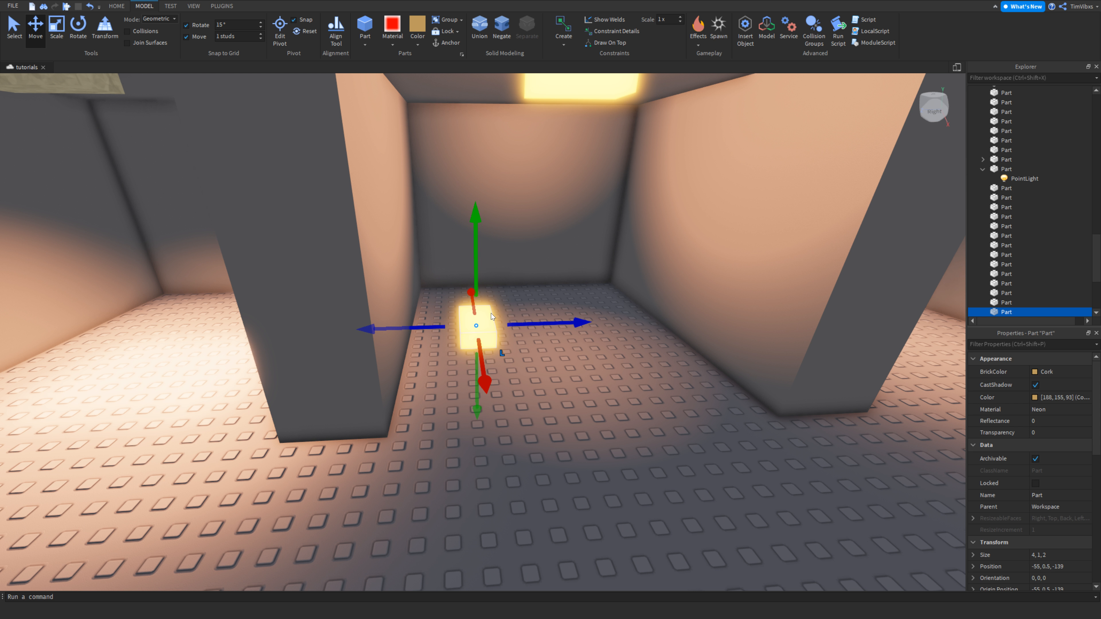
{"action": "key", "text": "f"}
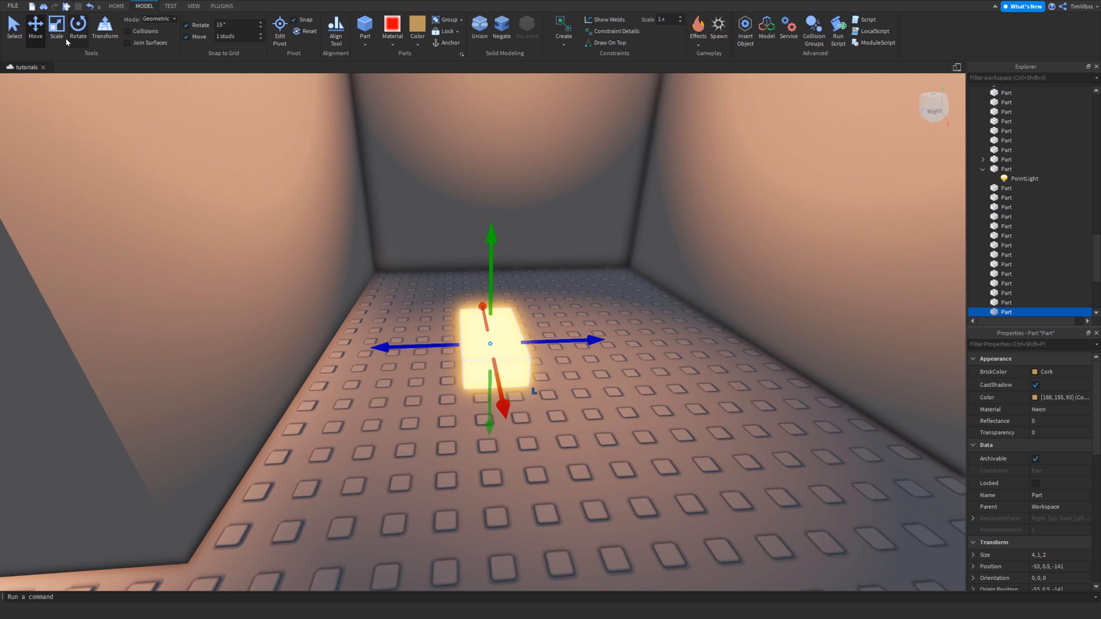
{"action": "left_click", "coordinate": [58, 35]}
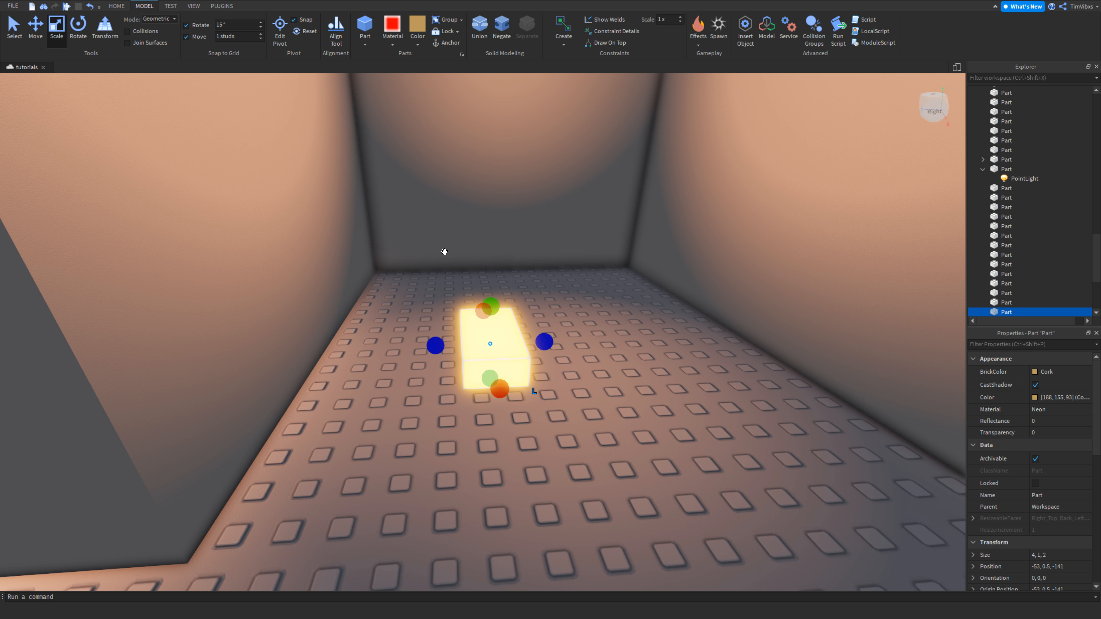
{"action": "left_click_drag", "start_coordinate": [543, 342], "coordinate": [516, 343]}
{"action": "left_click_drag", "start_coordinate": [476, 306], "coordinate": [475, 248]}
Duplicate the upright slab and lay the copy flat across its top as an overhanging 4 × 3 × 1 slab
{"action": "right_click_drag", "start_coordinate": [476, 248], "coordinate": [455, 278]}
{"action": "key", "text": "ctrl+d"}
{"action": "left_click_drag", "start_coordinate": [455, 286], "coordinate": [480, 269]}
Change the material of both the overhanging slab and the upright slab to Smooth Plastic
{"action": "left_click", "coordinate": [393, 44]}
{"action": "left_click", "coordinate": [403, 156]}
{"action": "left_click", "coordinate": [393, 44]}
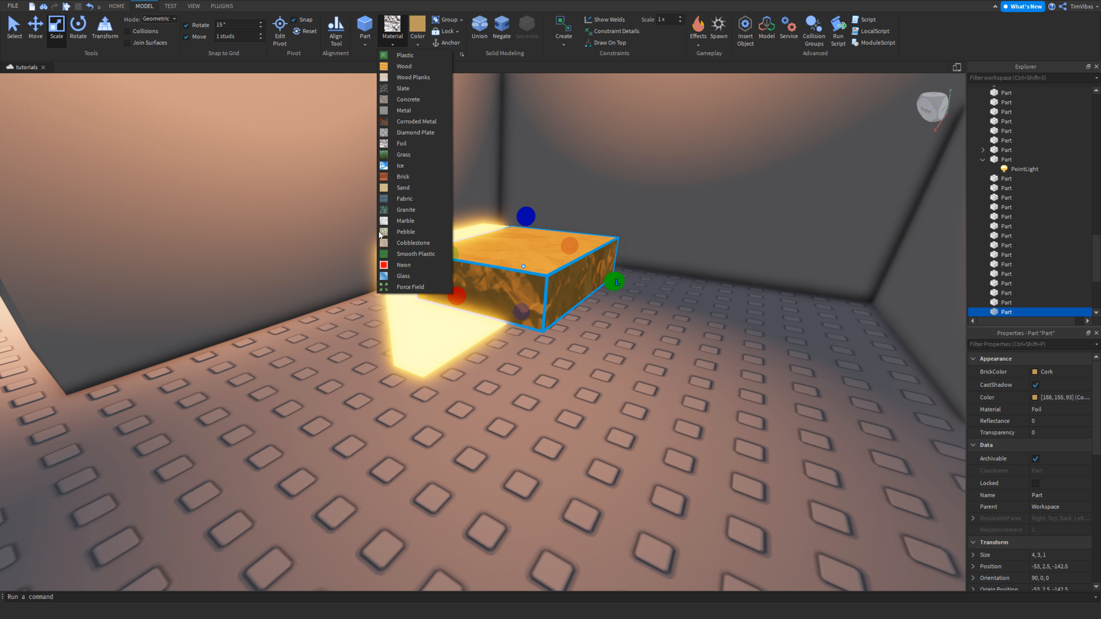
{"action": "left_click", "coordinate": [405, 254]}
{"action": "left_click", "coordinate": [404, 277]}
{"action": "left_click", "coordinate": [392, 26]}
{"action": "left_click", "coordinate": [557, 323]}
{"action": "right_click_drag", "start_coordinate": [550, 312], "coordinate": [538, 264]}
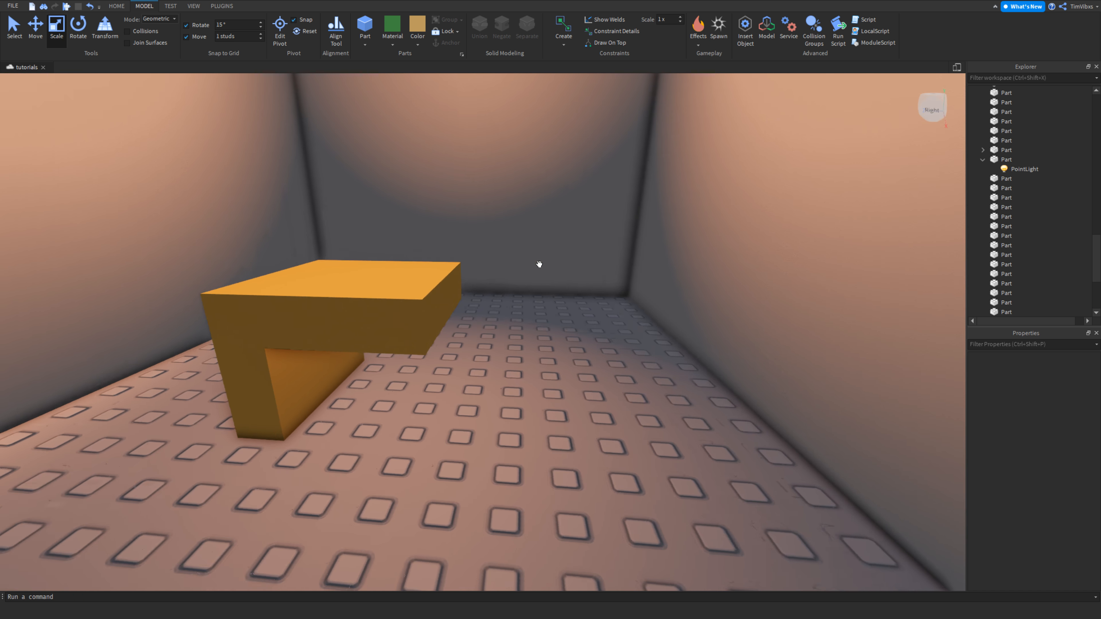
Select the PointLight in the middle room's ceiling fixture and enable Shadows so the overhanging slab casts one
{"action": "right_click_drag", "start_coordinate": [492, 205], "coordinate": [501, 156]}
{"action": "left_click", "coordinate": [502, 137]}
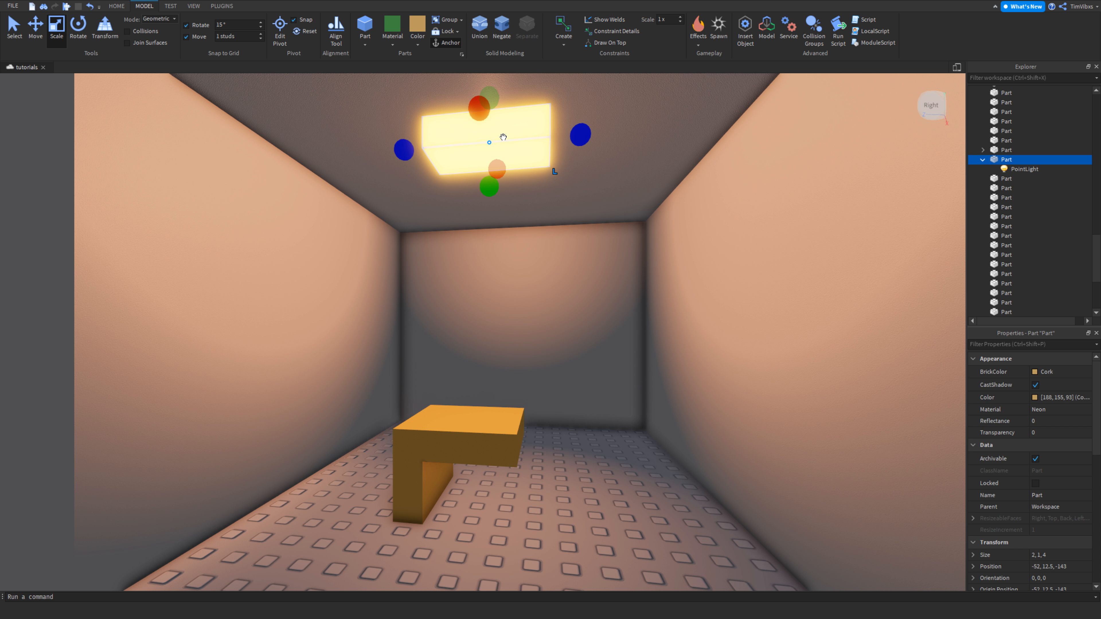
{"action": "left_click", "coordinate": [1019, 168]}
{"action": "key", "text": "w"}
{"action": "right_click_drag", "start_coordinate": [811, 195], "coordinate": [805, 219]}
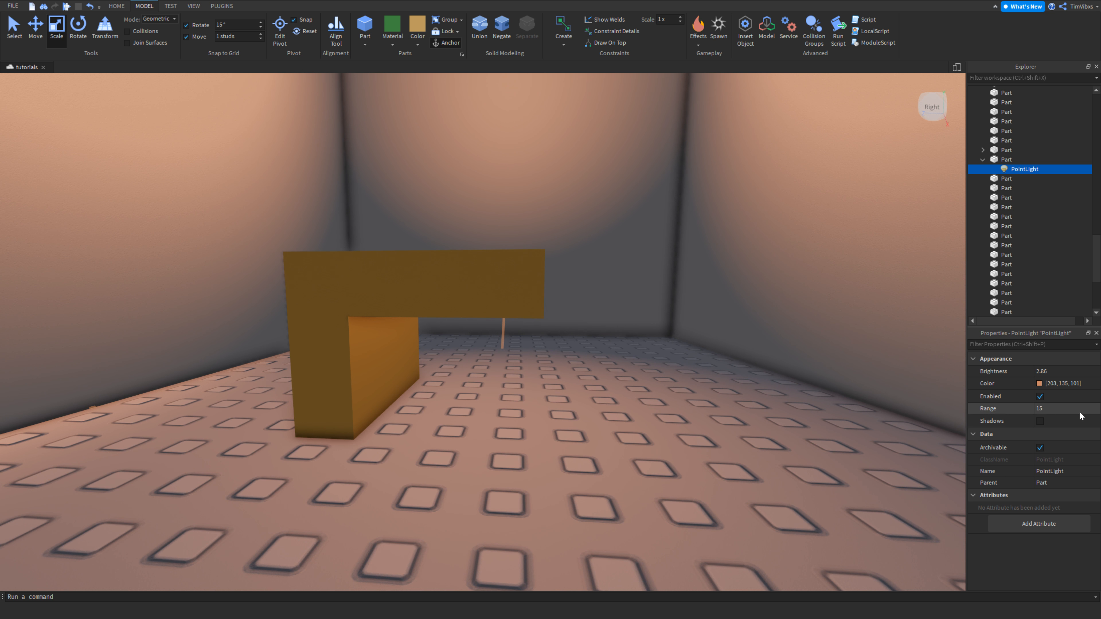
{"action": "left_click", "coordinate": [1044, 421]}
{"action": "left_click", "coordinate": [1044, 420]}
{"action": "right_click_drag", "start_coordinate": [693, 322], "coordinate": [646, 279]}
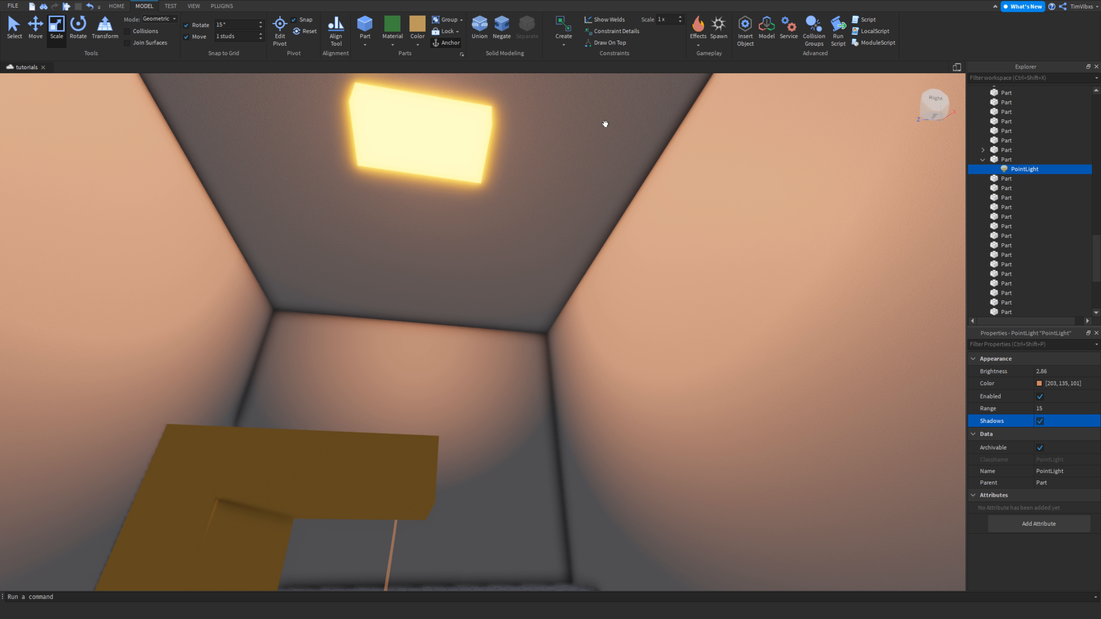
{"action": "key", "text": "s"}
{"action": "right_click_drag", "start_coordinate": [605, 123], "coordinate": [610, 414]}
{"action": "key", "text": "w"}
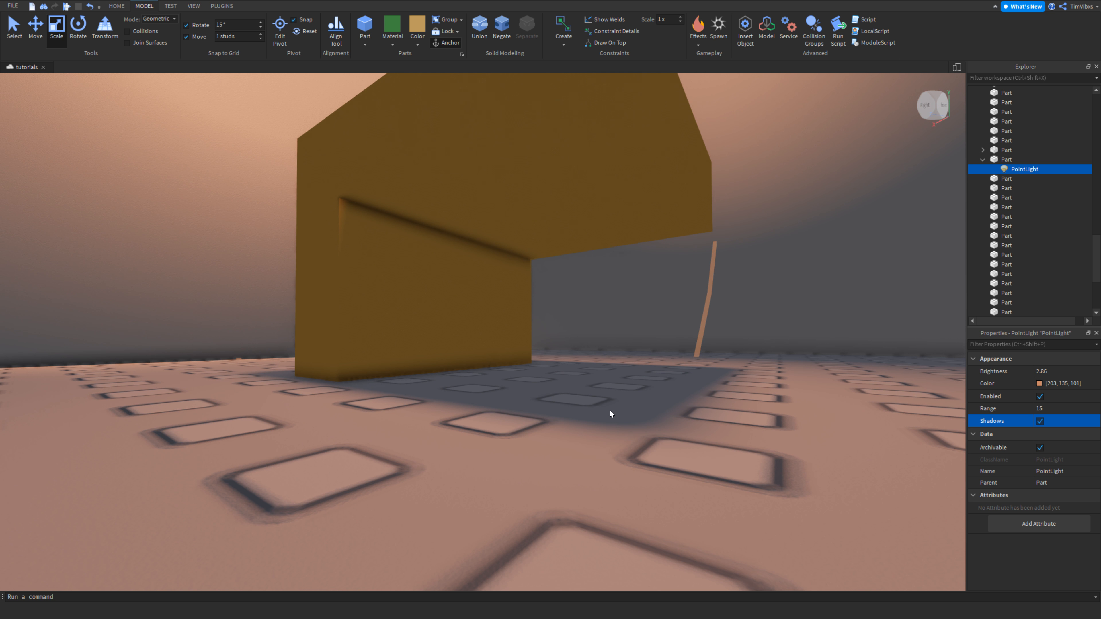
Turn the PointLight's Shadows off and on again to compare the lighting beneath the overhanging slab
{"action": "key", "text": "s"}
{"action": "right_click_drag", "start_coordinate": [901, 396], "coordinate": [783, 349]}
{"action": "key", "text": "w"}
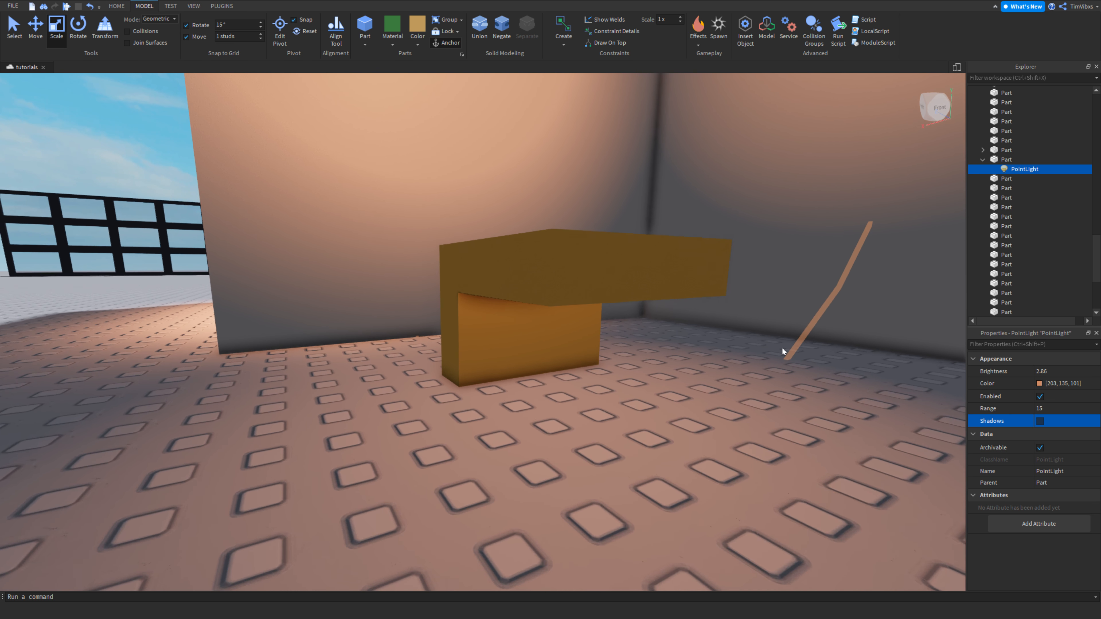
{"action": "key", "text": "e"}
{"action": "key", "text": "s"}
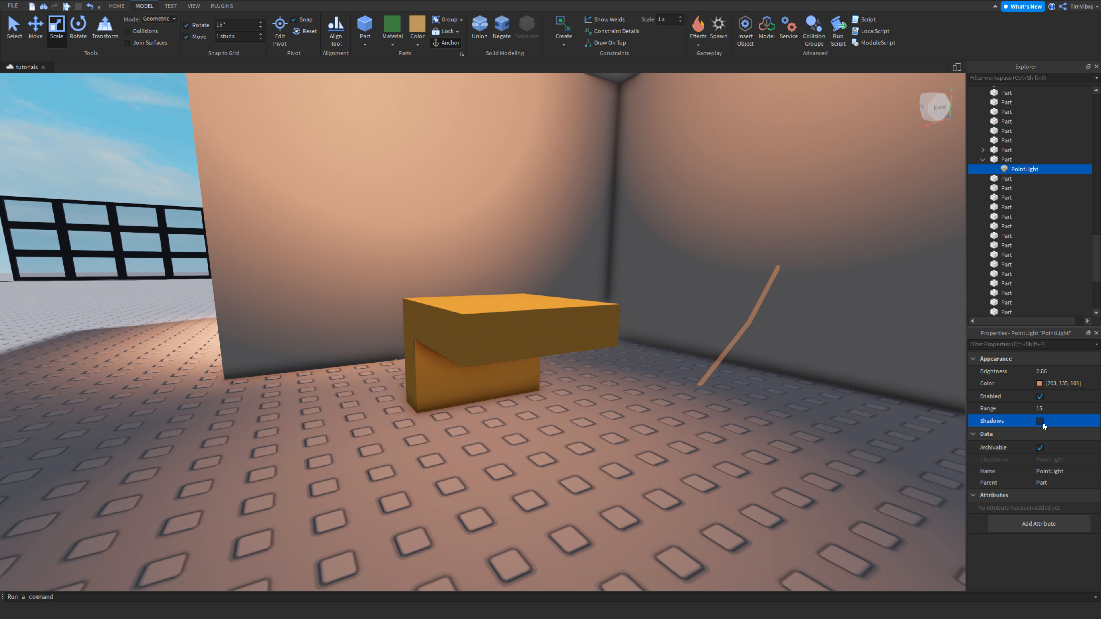
{"action": "right_click_drag", "start_coordinate": [490, 356], "coordinate": [491, 356]}
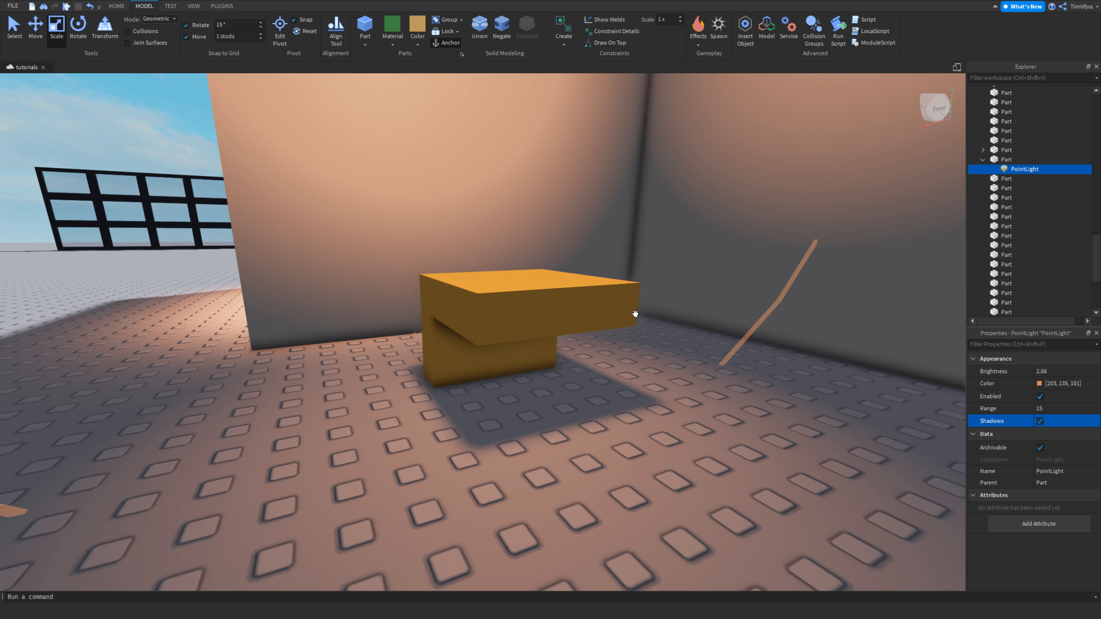
{"action": "key", "text": "s"}
{"action": "key", "text": "e"}
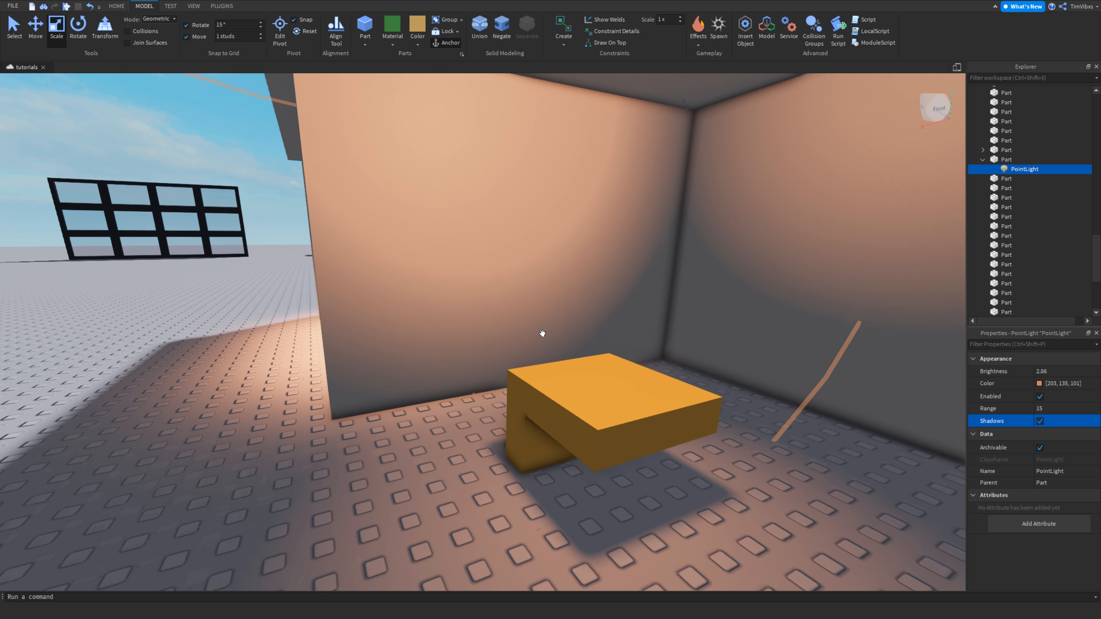
Examine the middle room's ceiling light and the shadow beneath the overhanging slab from several distances, with the light deselected for the outside view
{"action": "right_click_drag", "start_coordinate": [542, 332], "coordinate": [553, 322]}
{"action": "key", "text": "q"}
{"action": "key", "text": "w"}
{"action": "key", "text": "w"}
{"action": "key", "text": "d"}
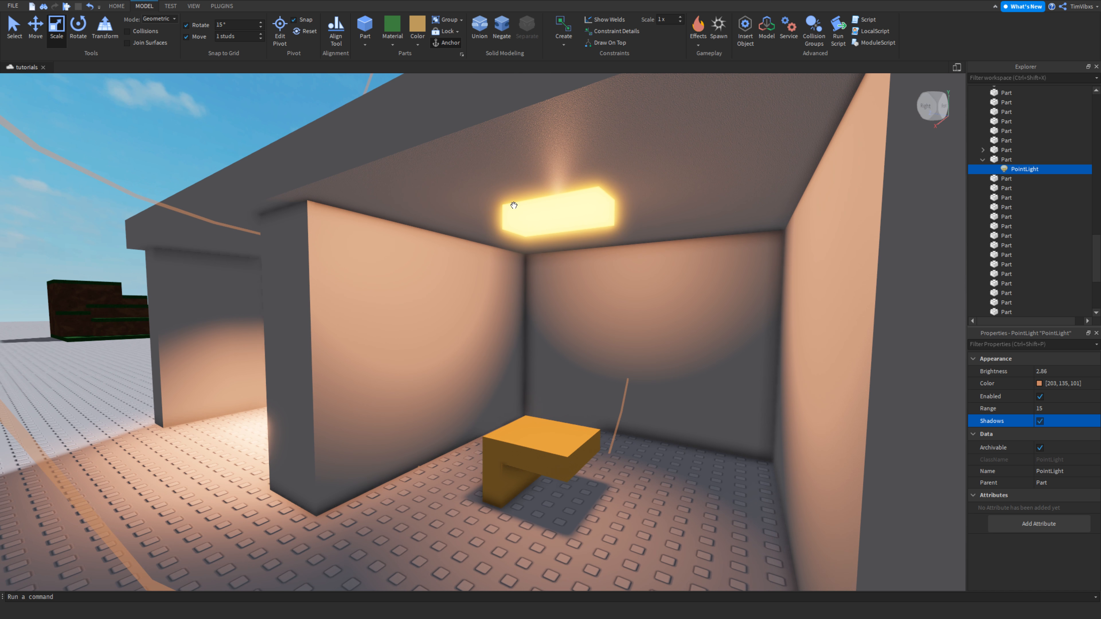
{"action": "scroll", "coordinate": [659, 256], "scroll_direction": "down", "scroll_amount": 1}
{"action": "scroll", "coordinate": [590, 232], "scroll_direction": "down", "scroll_amount": 1}
{"action": "scroll", "coordinate": [603, 209], "scroll_direction": "up", "scroll_amount": 2}
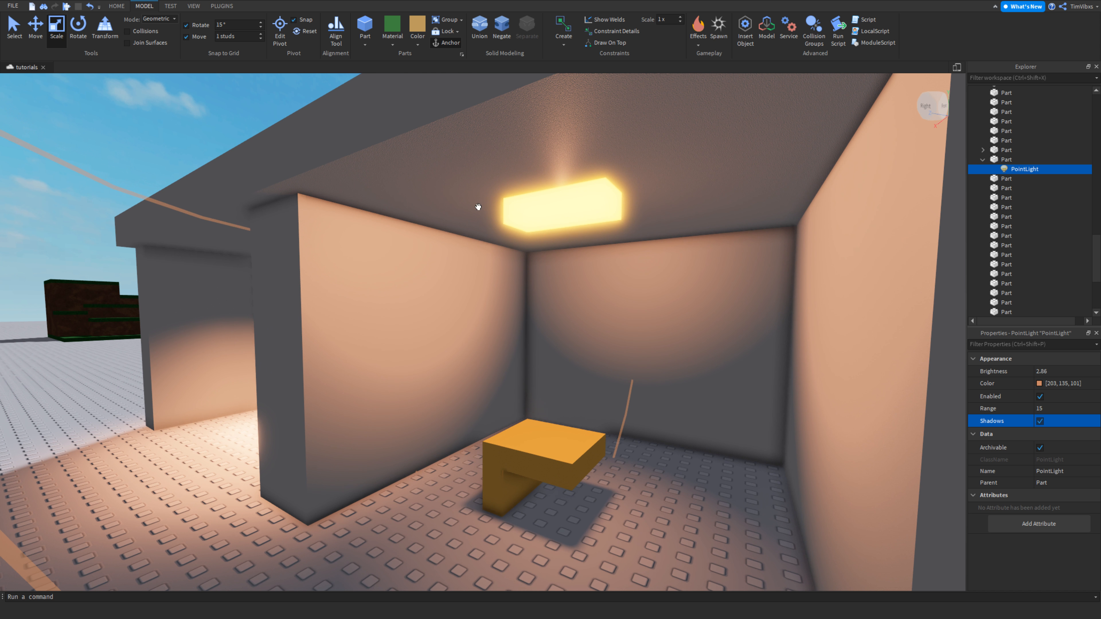
{"action": "scroll", "coordinate": [478, 208], "scroll_direction": "down", "scroll_amount": 1}
{"action": "scroll", "coordinate": [765, 342], "scroll_direction": "up", "scroll_amount": 2}
{"action": "scroll", "coordinate": [481, 411], "scroll_direction": "up", "scroll_amount": 2}
{"action": "scroll", "coordinate": [634, 416], "scroll_direction": "up", "scroll_amount": 2}
{"action": "left_click", "coordinate": [634, 417]}
{"action": "scroll", "coordinate": [633, 417], "scroll_direction": "down", "scroll_amount": 3}
{"action": "right_click_drag", "start_coordinate": [633, 417], "coordinate": [564, 348]}
{"action": "scroll", "coordinate": [564, 347], "scroll_direction": "down", "scroll_amount": 3}
{"action": "right_click_drag", "start_coordinate": [420, 298], "coordinate": [360, 296]}
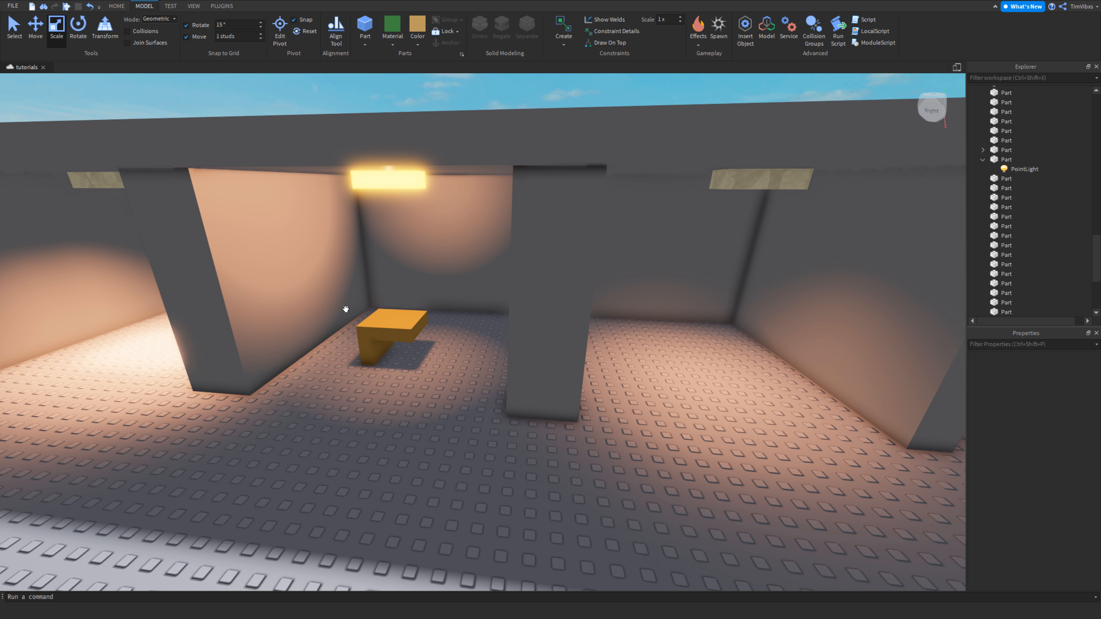
Select the upright and overhanging slabs together and place duplicates of the pair in both outer rooms
{"action": "key", "text": "a"}
{"action": "left_click_drag", "start_coordinate": [398, 387], "coordinate": [519, 308]}
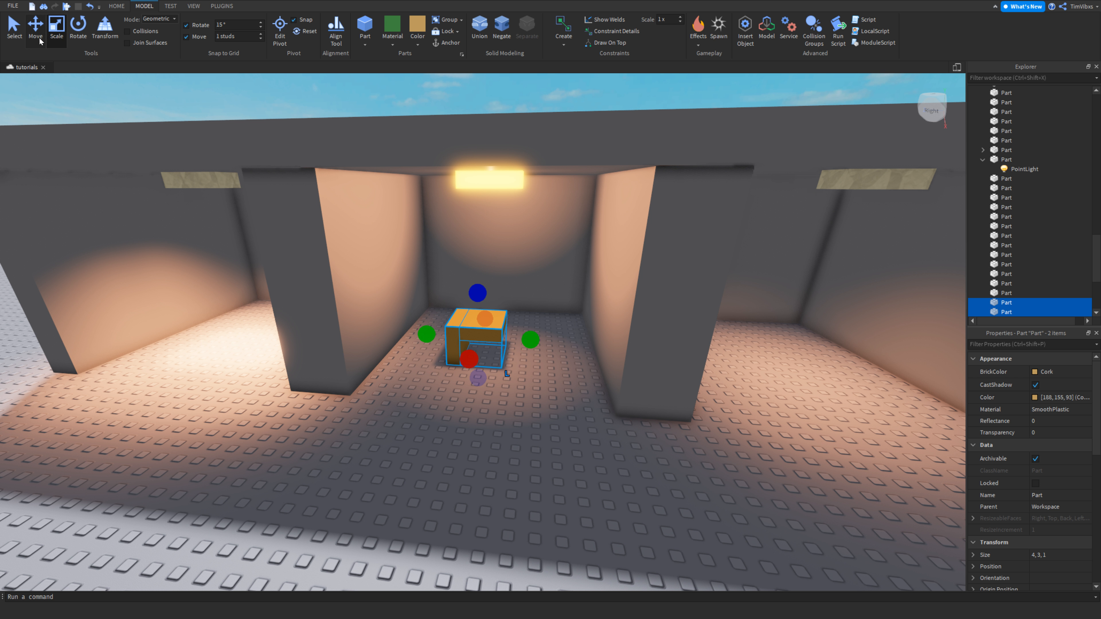
{"action": "left_click_drag", "start_coordinate": [582, 346], "coordinate": [379, 308]}
{"action": "key", "text": "ctrl+d"}
{"action": "key", "text": "a"}
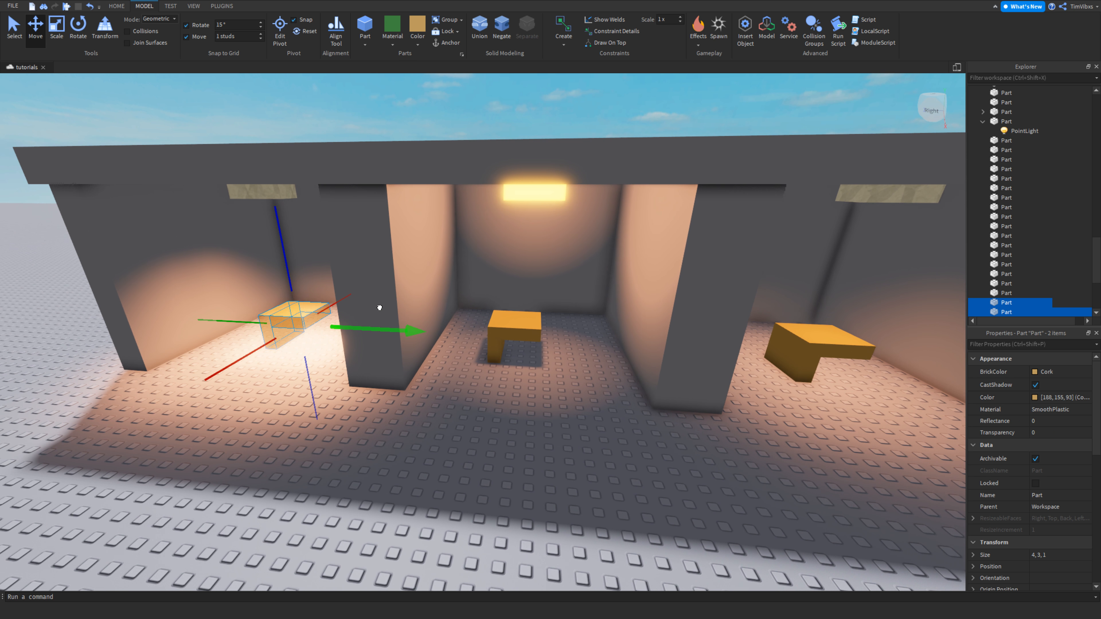
Enable Shadows on the right-hand room's SpotLight and the left-hand room's SurfaceLight
{"action": "key", "text": "d"}
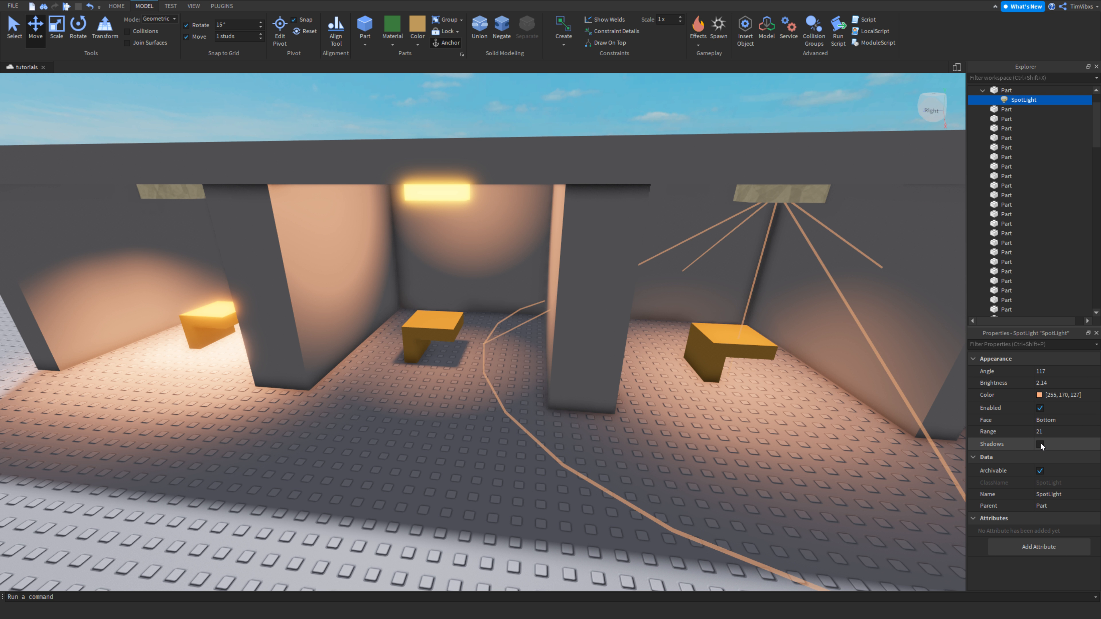
{"action": "scroll", "coordinate": [849, 399], "scroll_direction": "down", "scroll_amount": 3}
{"action": "right_click_drag", "start_coordinate": [693, 375], "coordinate": [651, 354]}
{"action": "scroll", "coordinate": [451, 230], "scroll_direction": "up", "scroll_amount": 4}
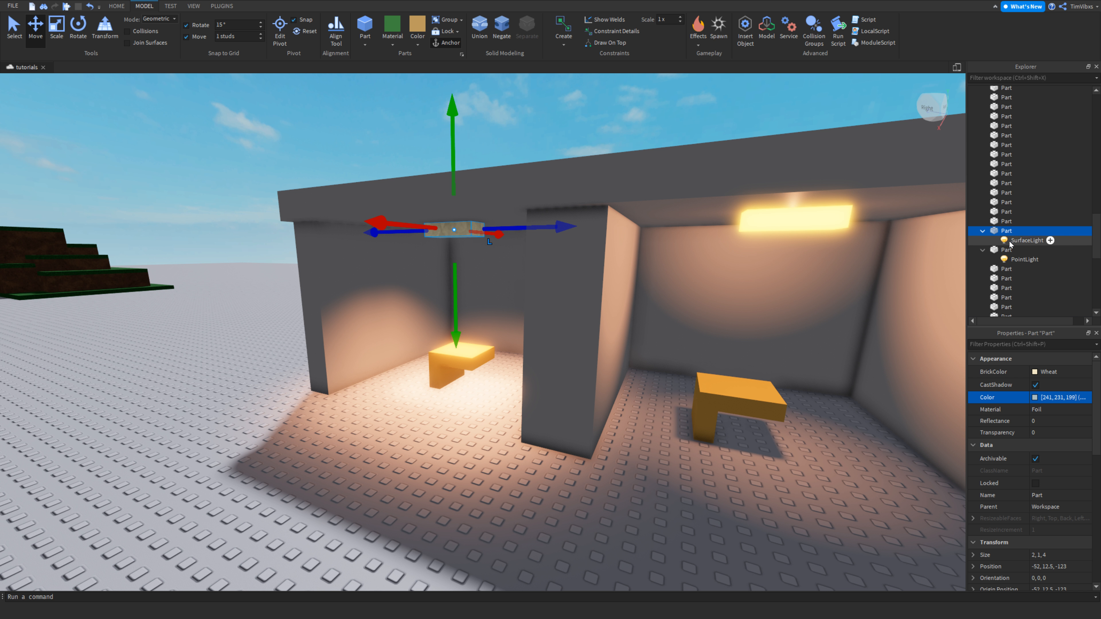
{"action": "left_click", "coordinate": [743, 432]}
{"action": "right_click_drag", "start_coordinate": [743, 432], "coordinate": [704, 427]}
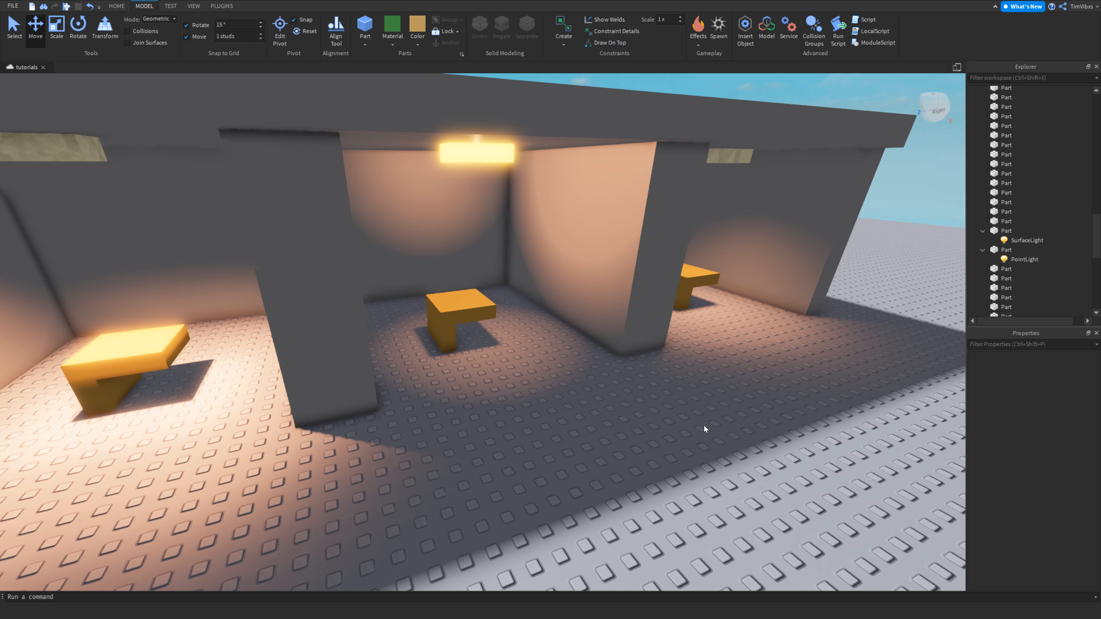
Focus on the right-hand room's ceiling fixture and select its SpotLight
{"action": "key", "text": "d"}
{"action": "right_click_drag", "start_coordinate": [658, 172], "coordinate": [632, 148]}
{"action": "key", "text": "d"}
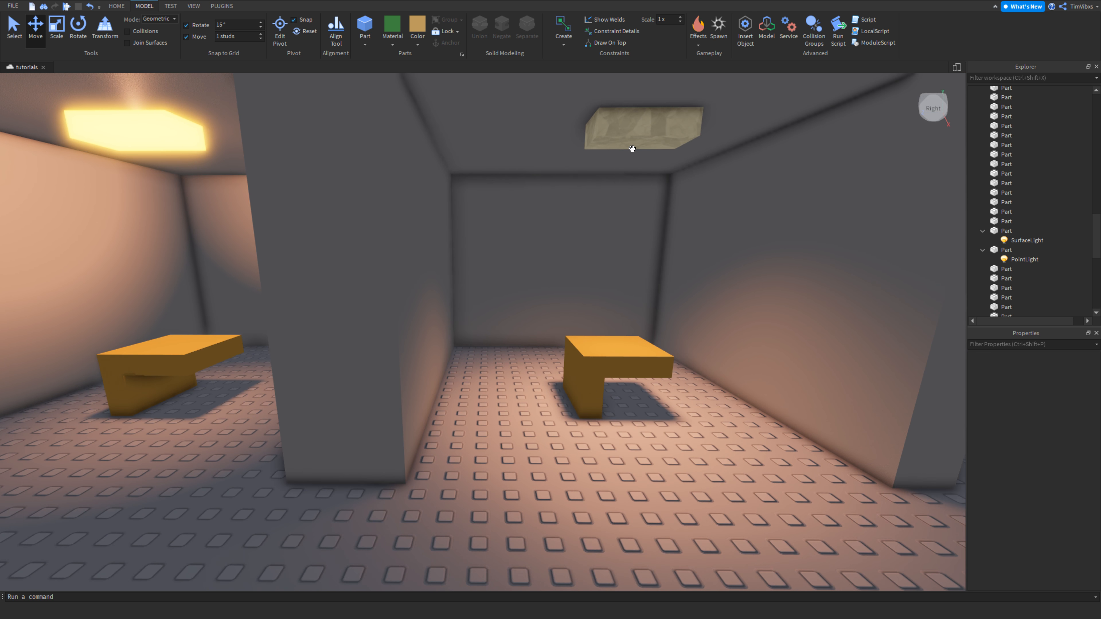
{"action": "key", "text": "f"}
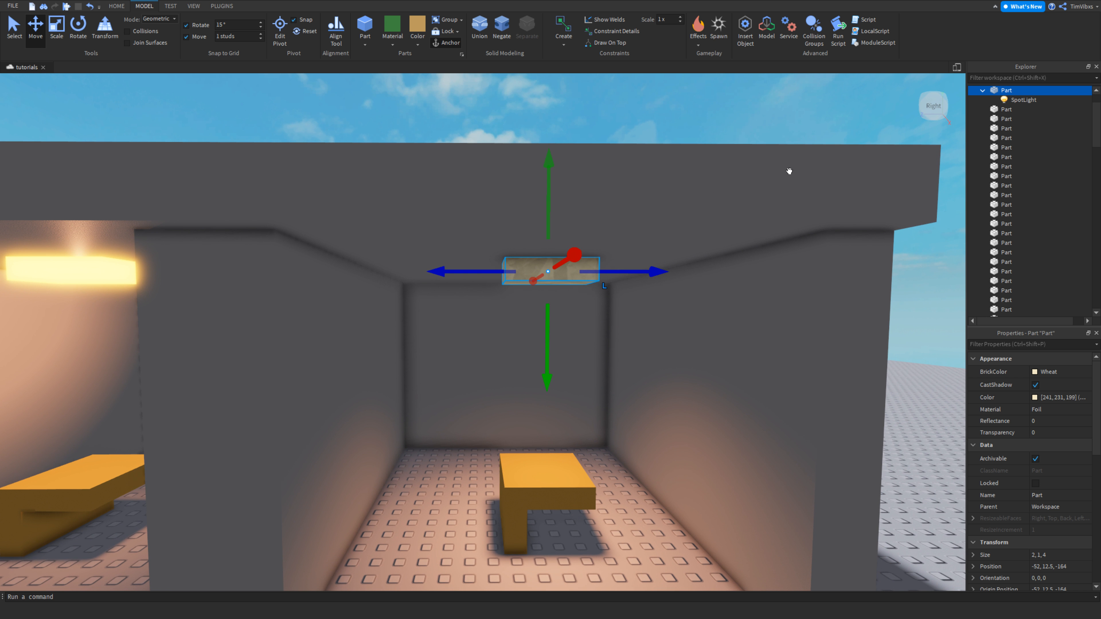
{"action": "key", "text": "s"}
{"action": "right_click_drag", "start_coordinate": [831, 135], "coordinate": [798, 157]}
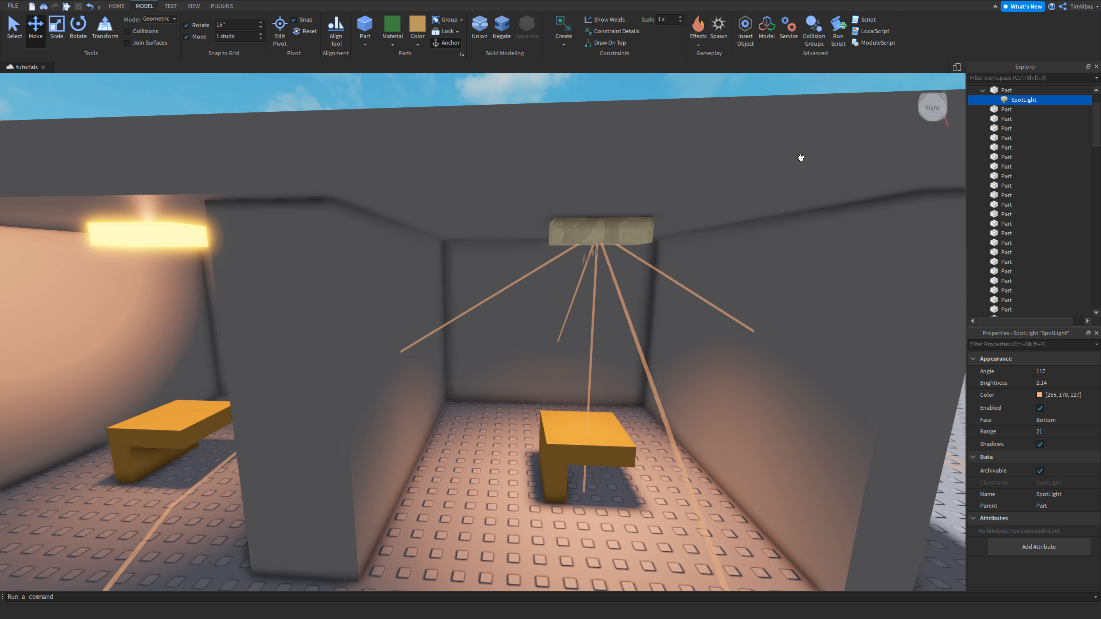
Examine the SpotLight's cone guides and the area it lights around the slabs from different viewpoints
{"action": "key", "text": "a"}
{"action": "key", "text": "d"}
{"action": "key", "text": "w"}
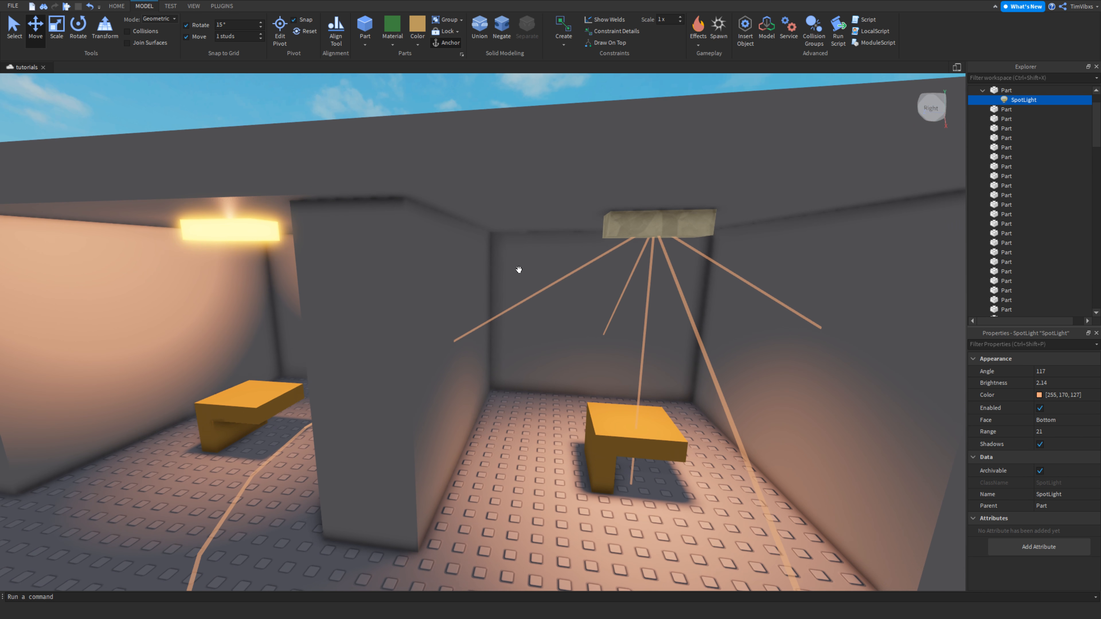
{"action": "key", "text": "s"}
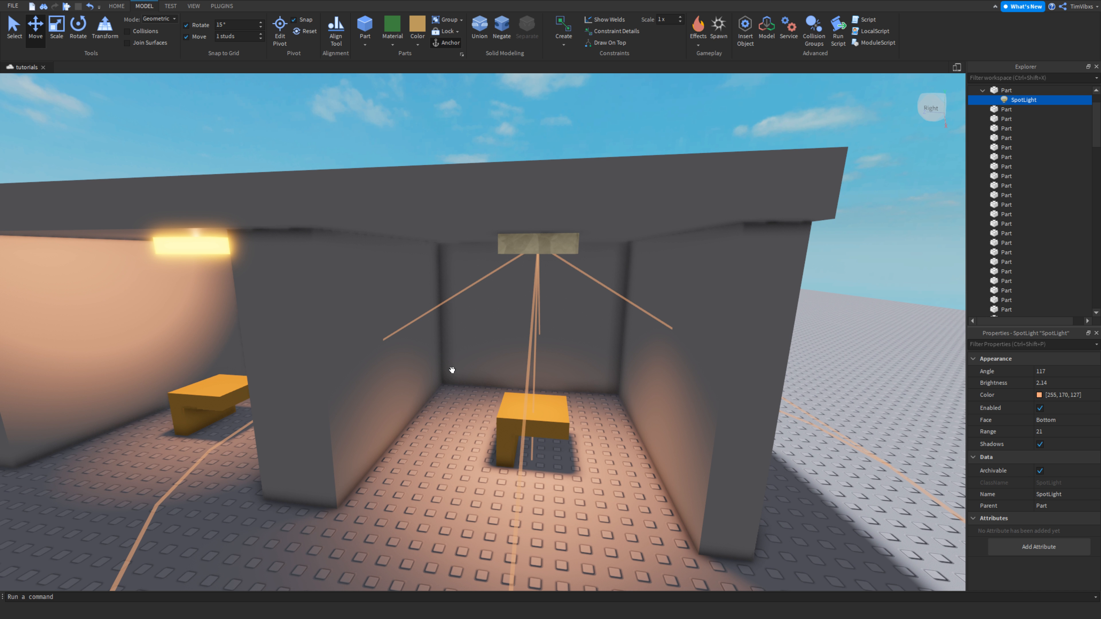
{"action": "key", "text": "w"}
{"action": "right_click_drag", "start_coordinate": [452, 370], "coordinate": [482, 371]}
{"action": "key", "text": "d"}
{"action": "key", "text": "s"}
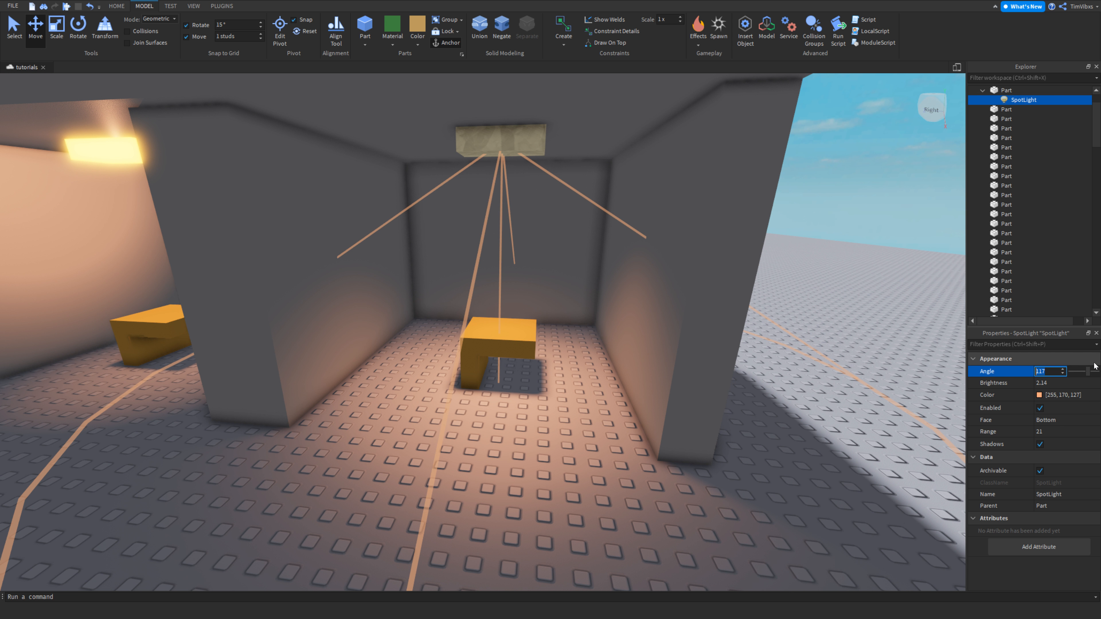
Narrow the SpotLight's Angle to 54 and view the smaller pool of light around the slabs
{"action": "left_click_drag", "start_coordinate": [1086, 372], "coordinate": [1080, 374]}
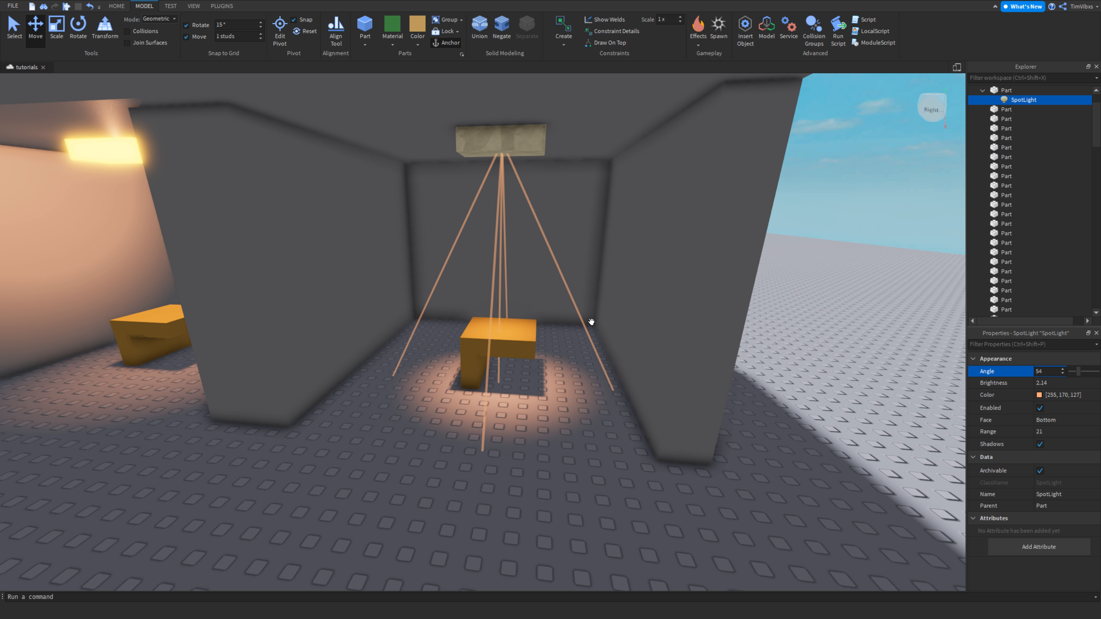
{"action": "key", "text": "w"}
{"action": "key", "text": "s"}
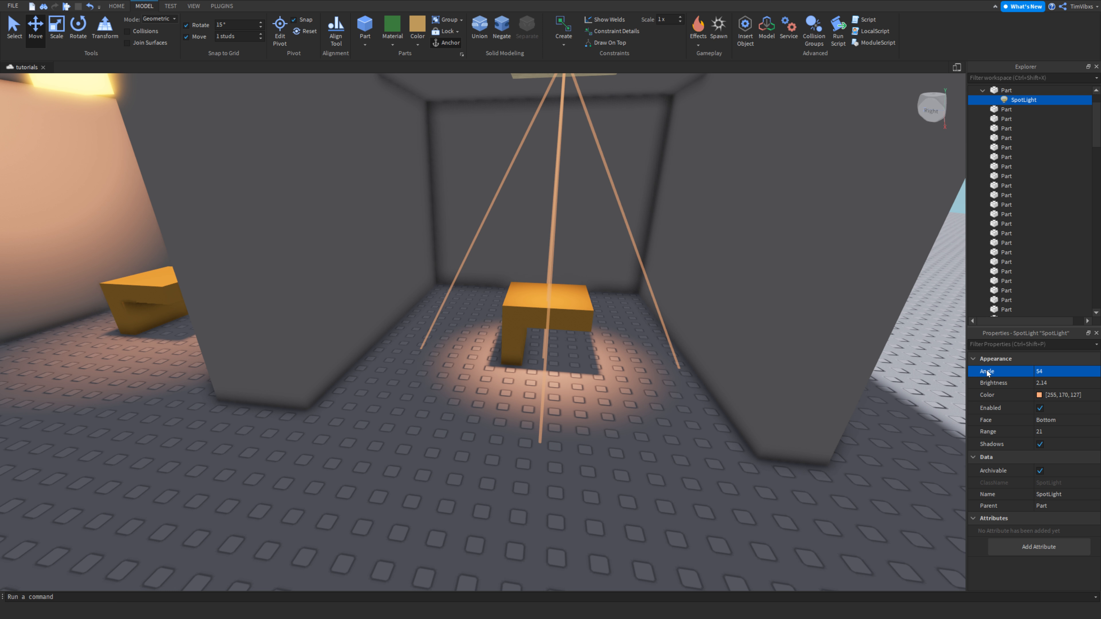
Widen the SpotLight's Angle to 81 and view the right-hand room from outside
{"action": "right_click_drag", "start_coordinate": [765, 371], "coordinate": [755, 362]}
{"action": "left_click", "coordinate": [1061, 372]}
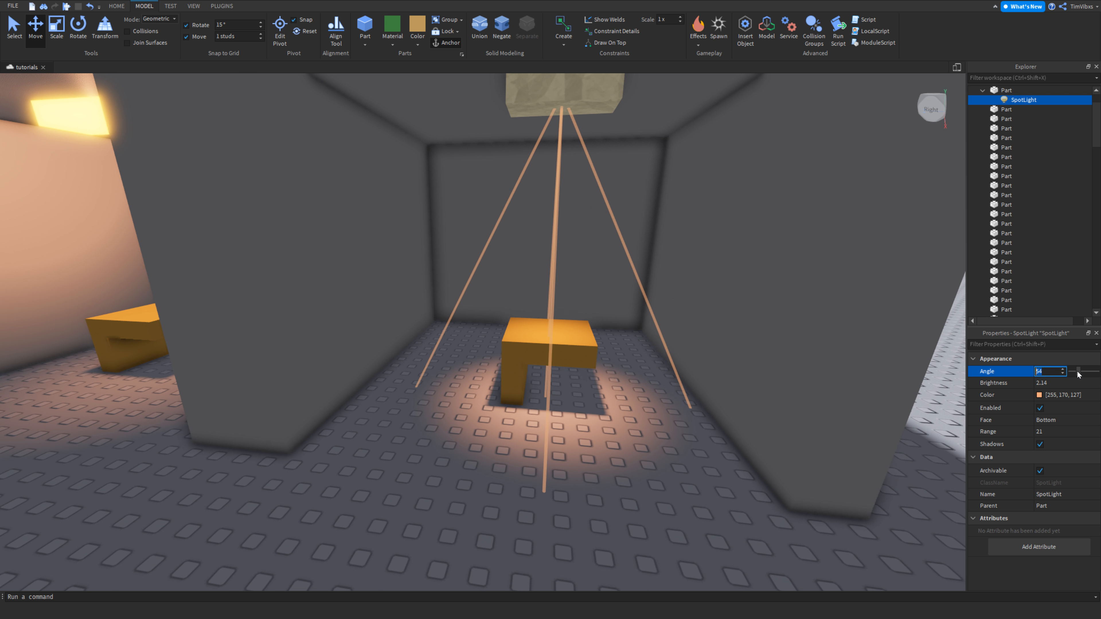
{"action": "left_click_drag", "start_coordinate": [1078, 372], "coordinate": [1082, 373]}
{"action": "right_click_drag", "start_coordinate": [892, 350], "coordinate": [892, 350]}
{"action": "key", "text": "s"}
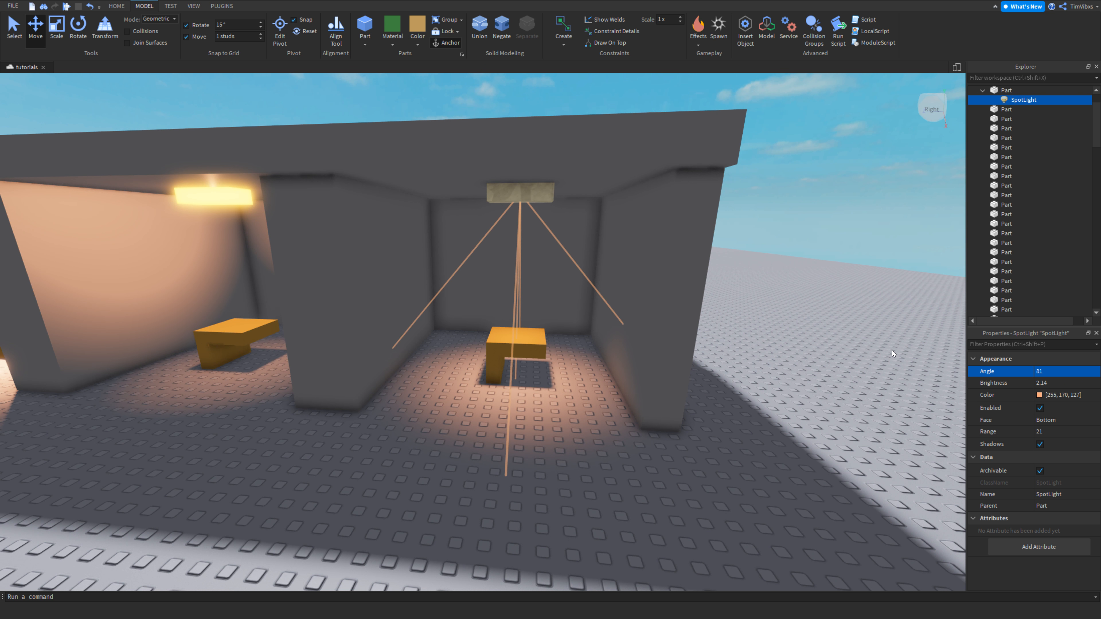